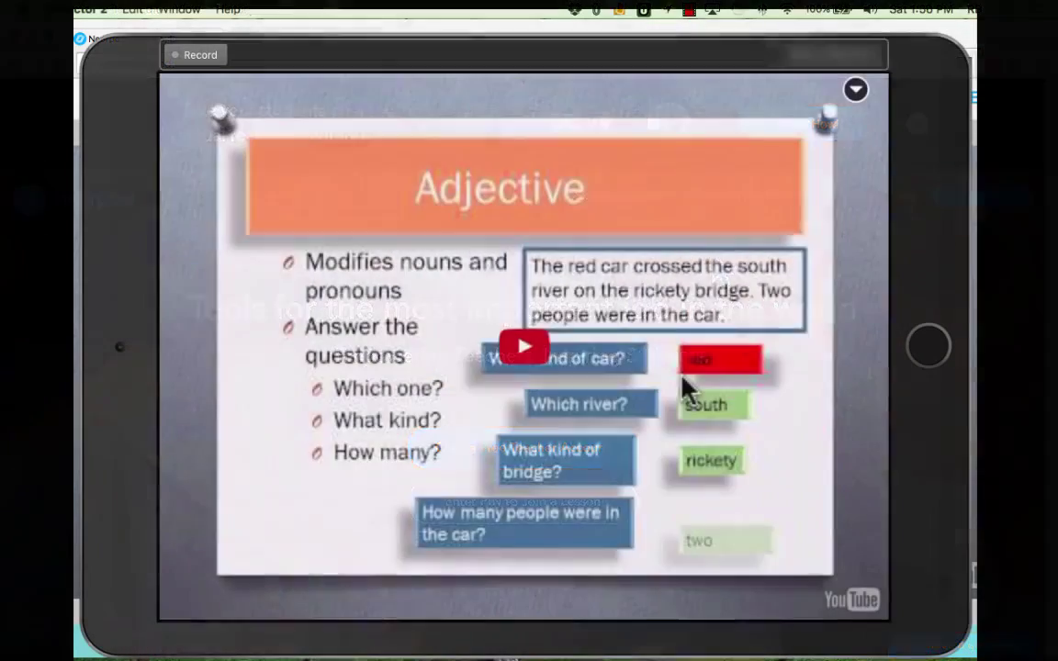
# - Play the Adjective lesson video on YouTube
pyautogui.click(683, 380)
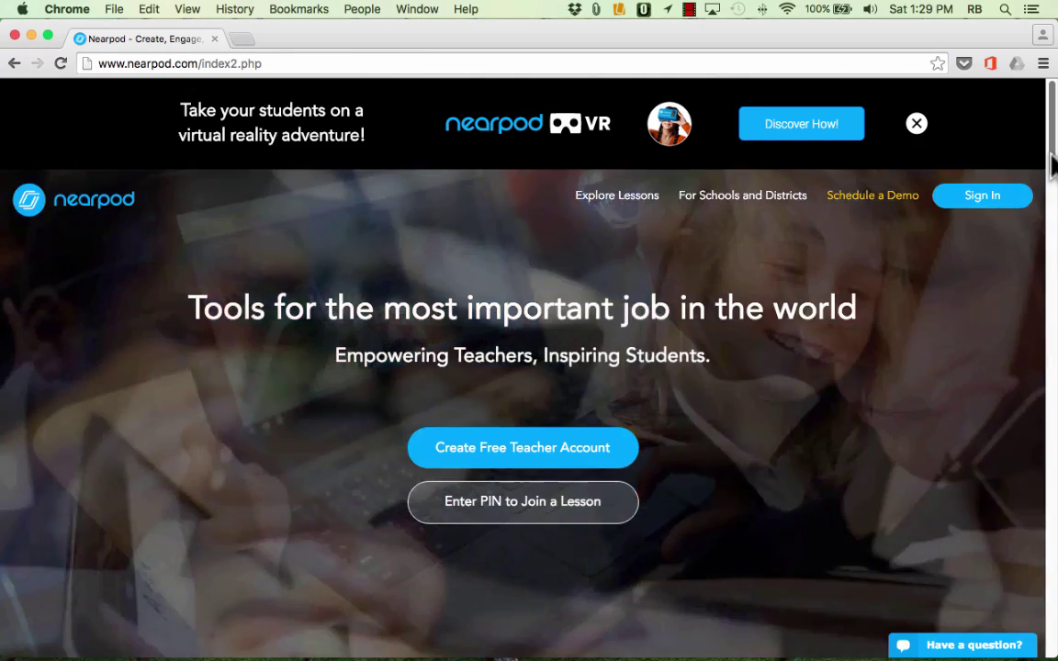
pyautogui.moveTo(1054, 163); pyautogui.dragTo(1052, 656)
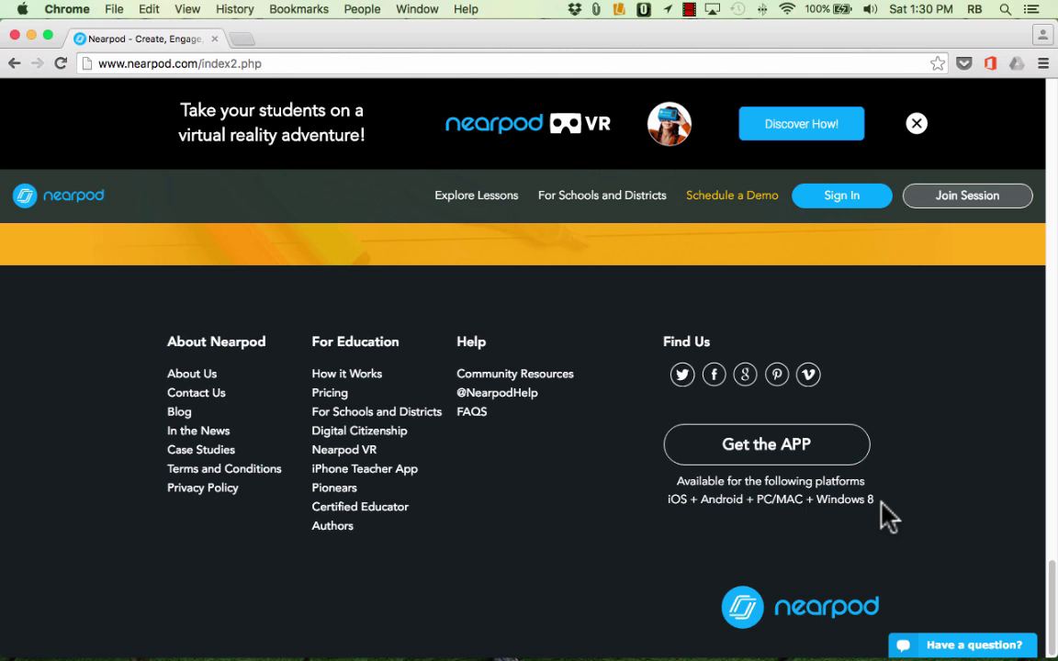
pyautogui.scroll(20, 826, 524)
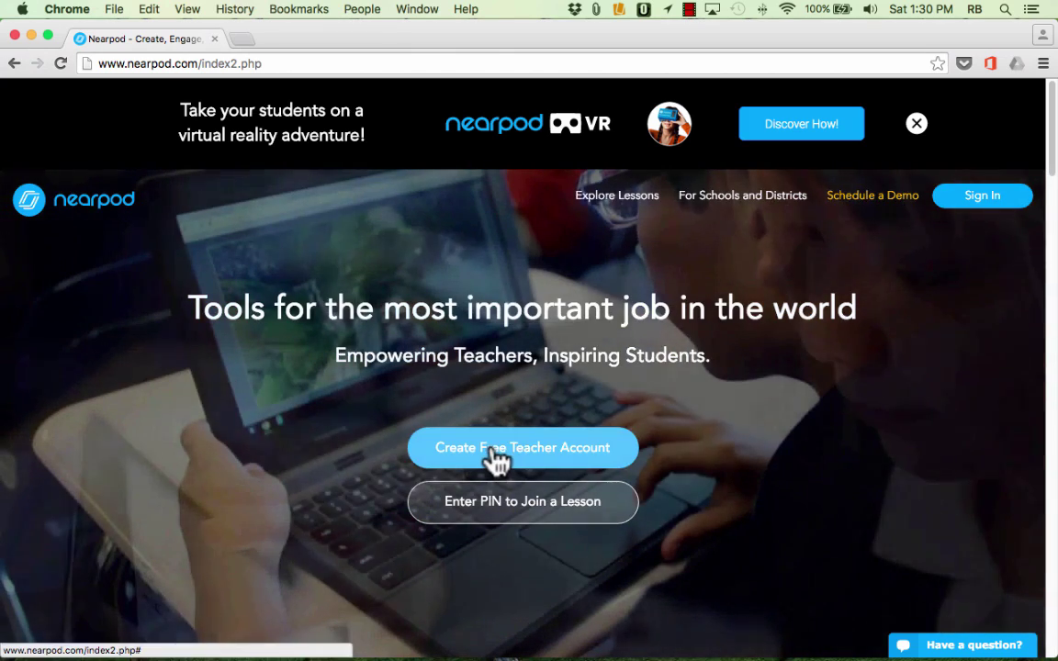
# - Begin creating a free Nearpod teacher account
pyautogui.click(530, 452)
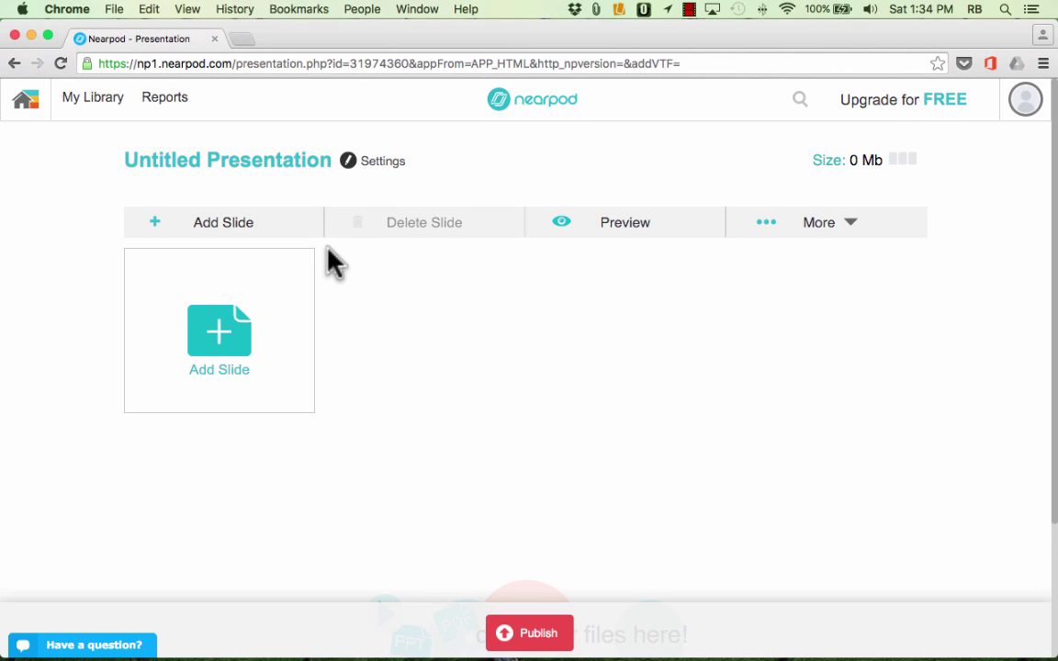
# - Add a new plain content slide to the presentation
pyautogui.click(234, 344)
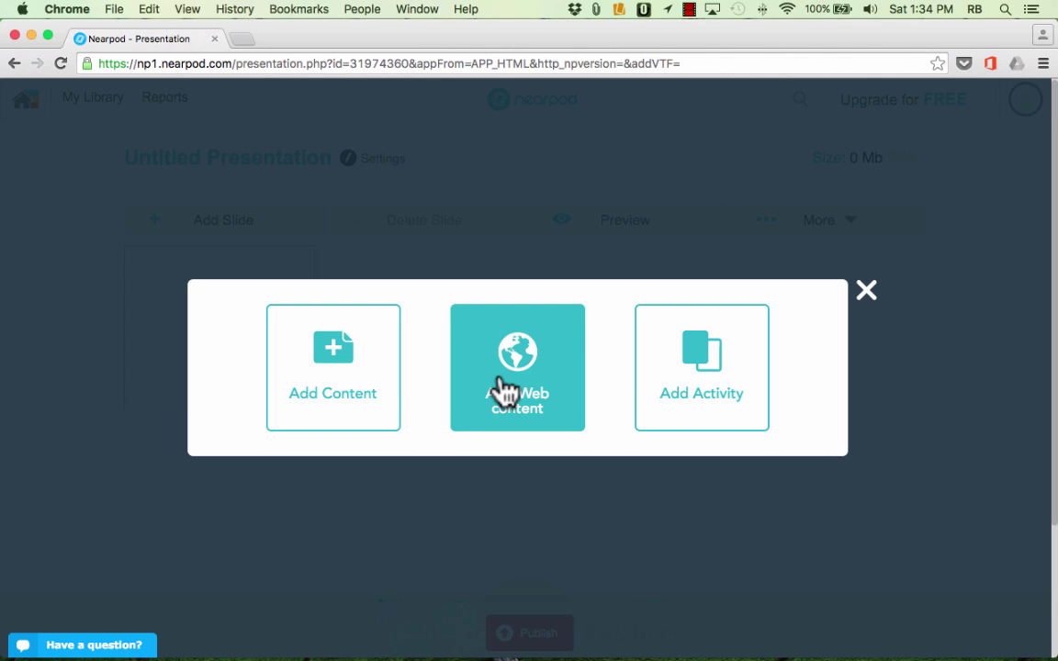
pyautogui.click(354, 395)
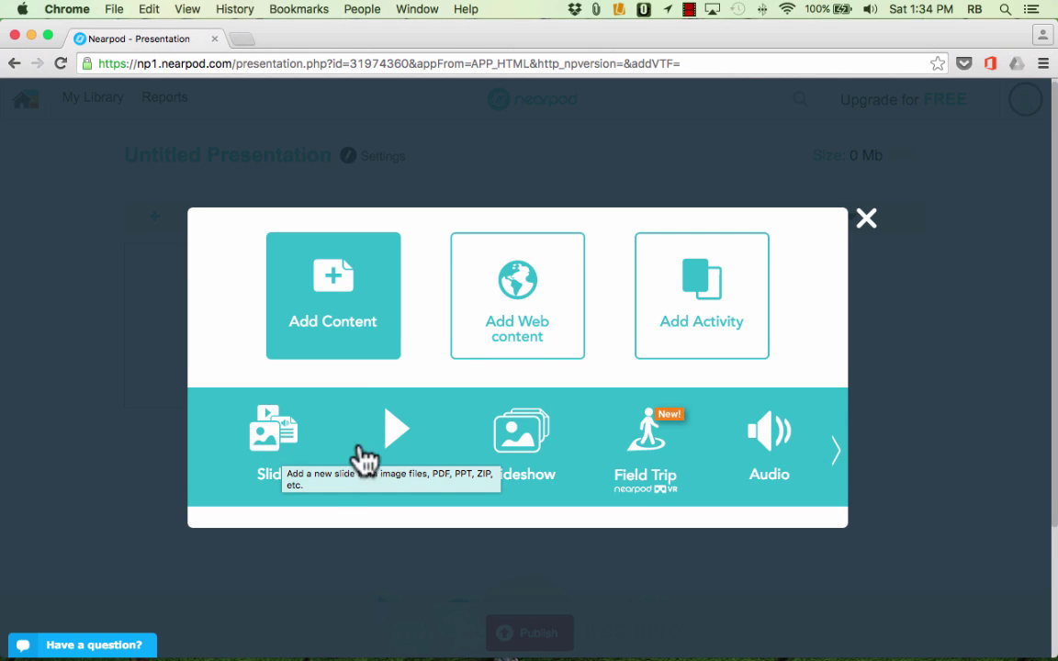
pyautogui.click(258, 450)
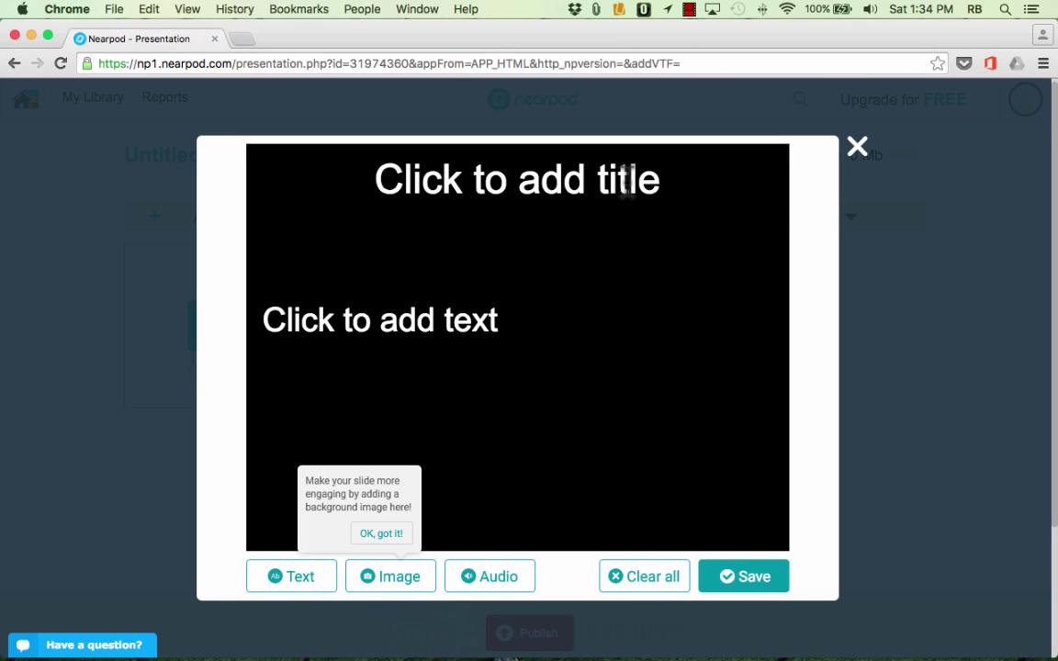
# - Title the slide 'The Parts of Speech' with body text 'A Review'
pyautogui.click(626, 181)
pyautogui.write('The Parts of Speech')
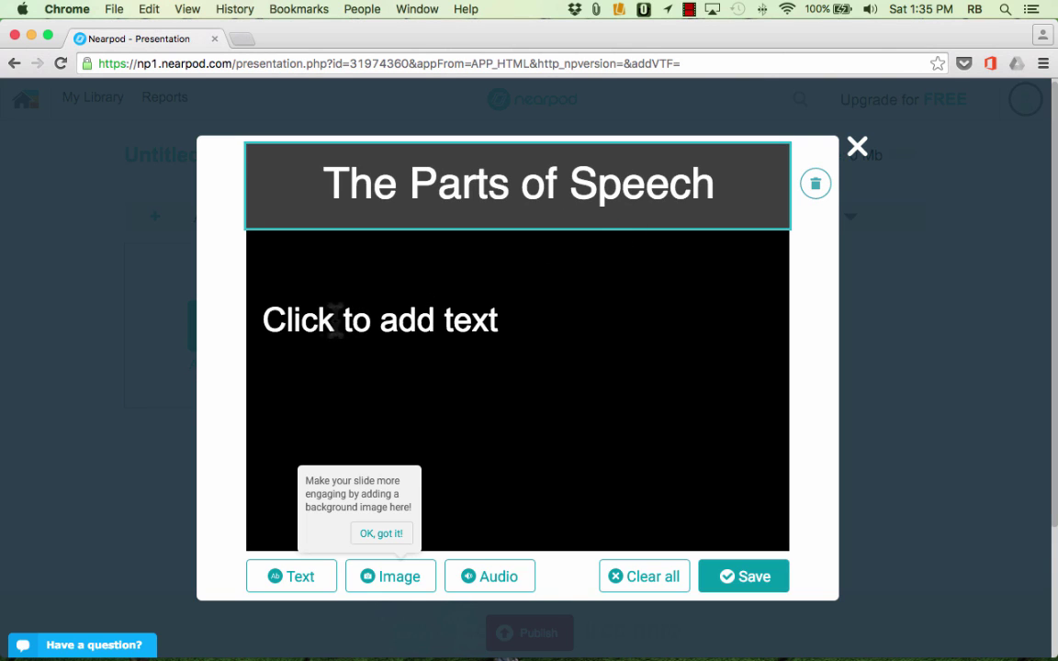
pyautogui.click(363, 324)
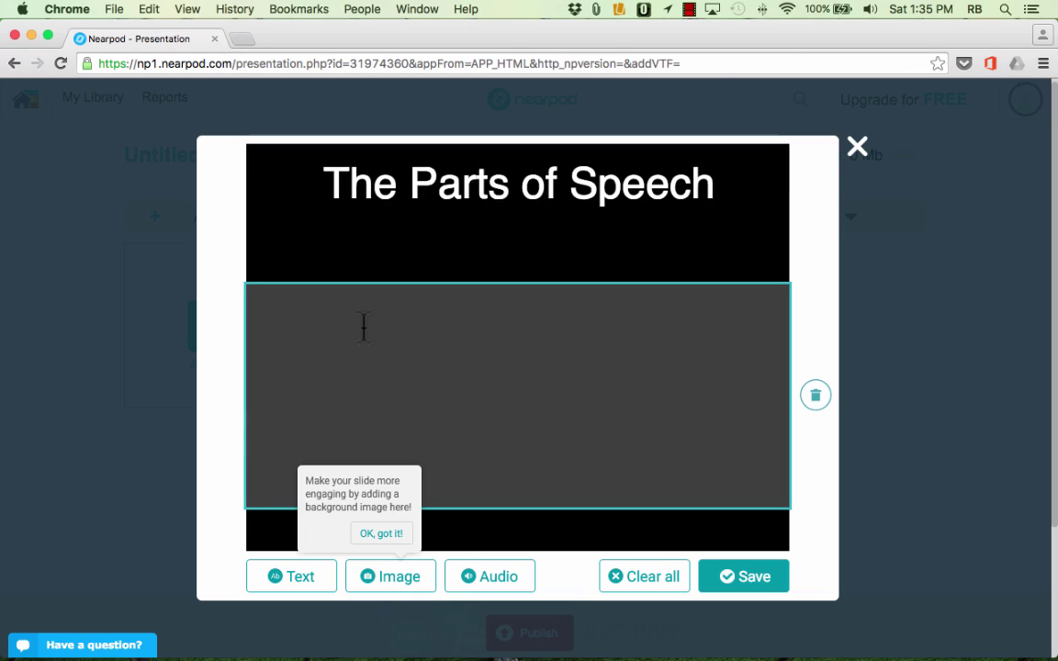
pyautogui.write('A Review')
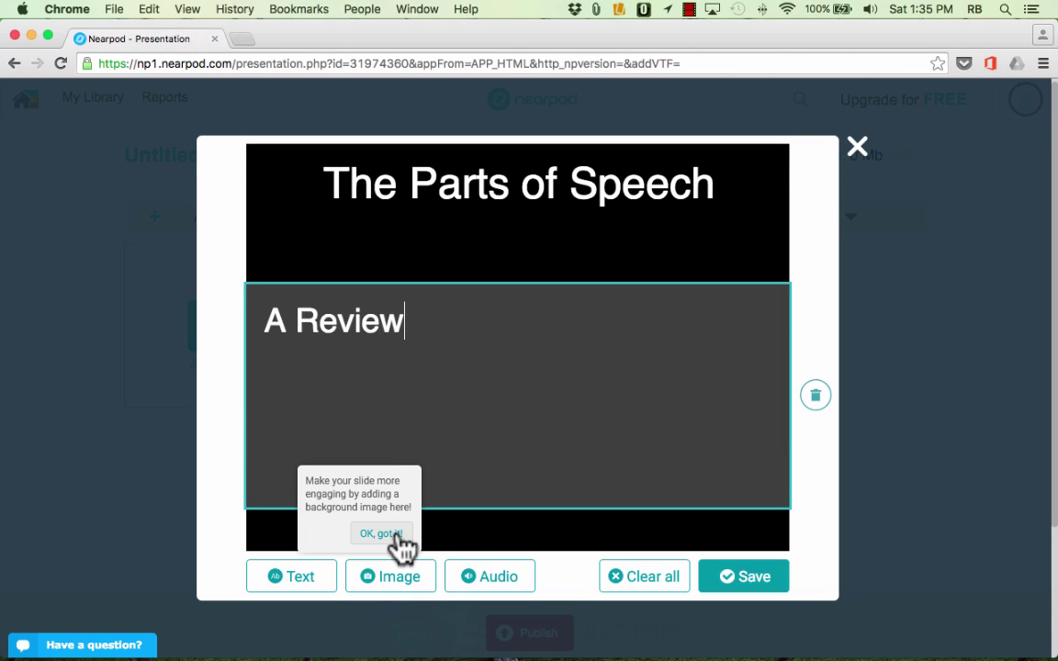
pyautogui.click(401, 536)
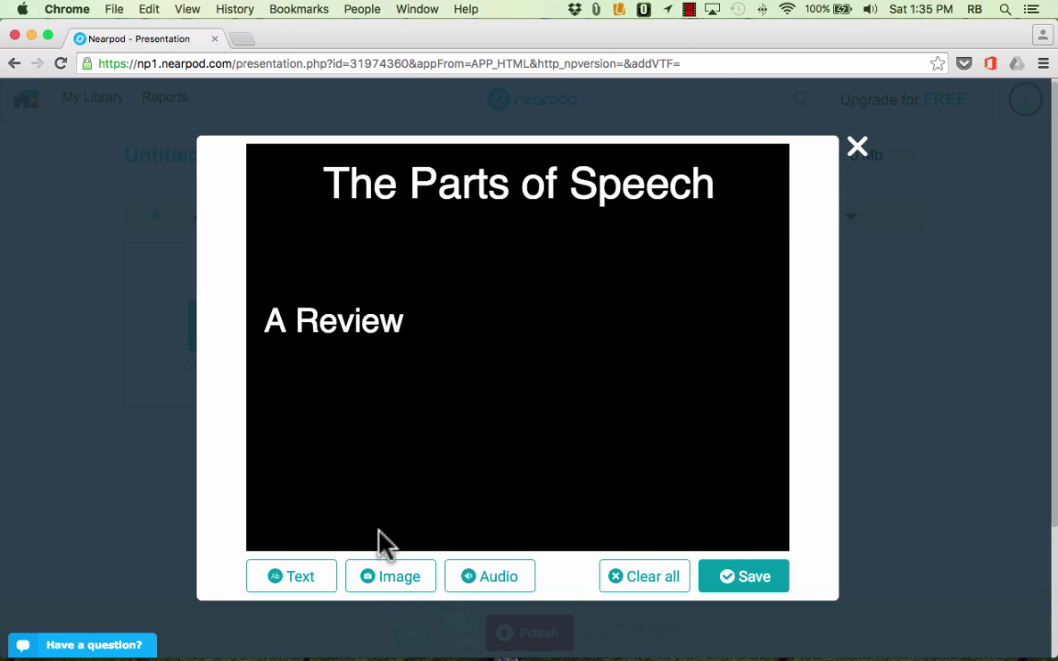
# - Search Google Images for 'clouds' and use the palm-tree sky photo as the background
pyautogui.click(393, 586)
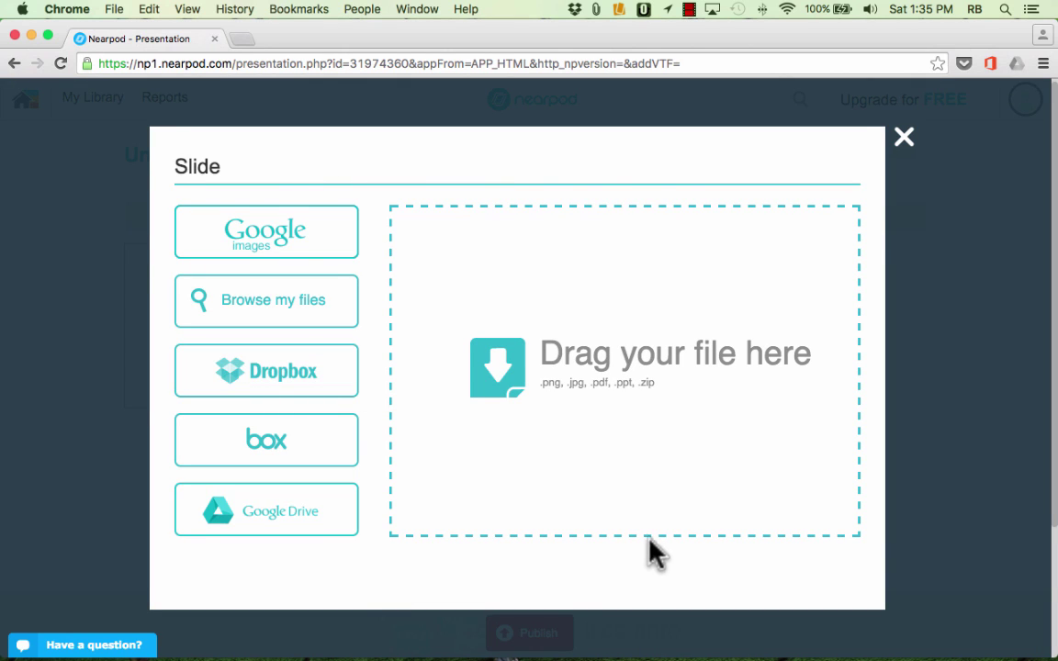
pyautogui.click(275, 244)
pyautogui.click(548, 237)
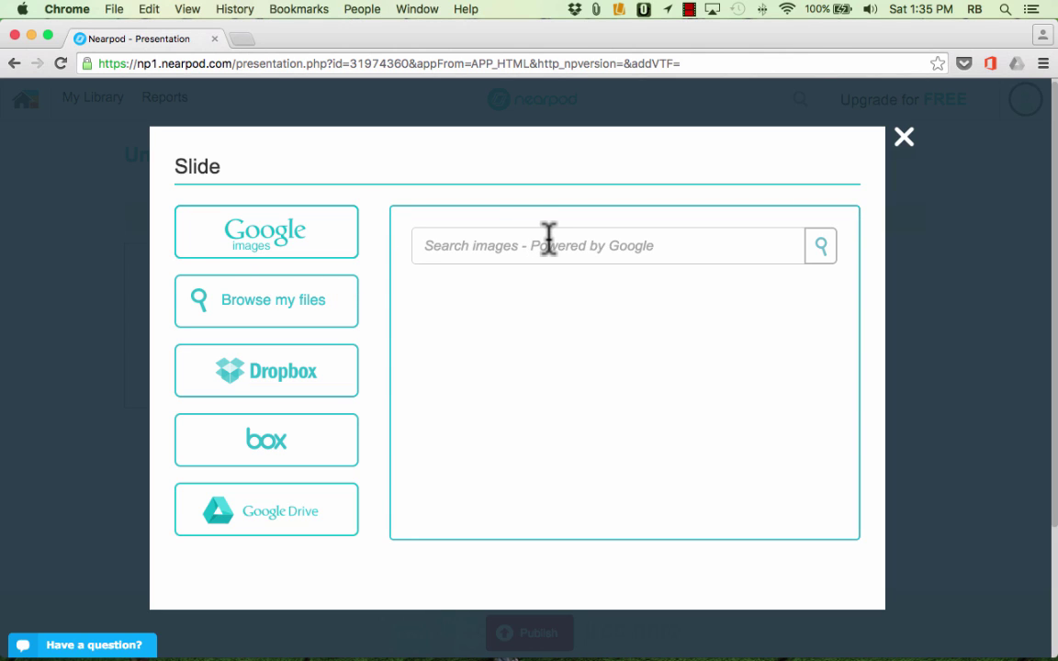
pyautogui.write('clouds')
pyautogui.press('Return')
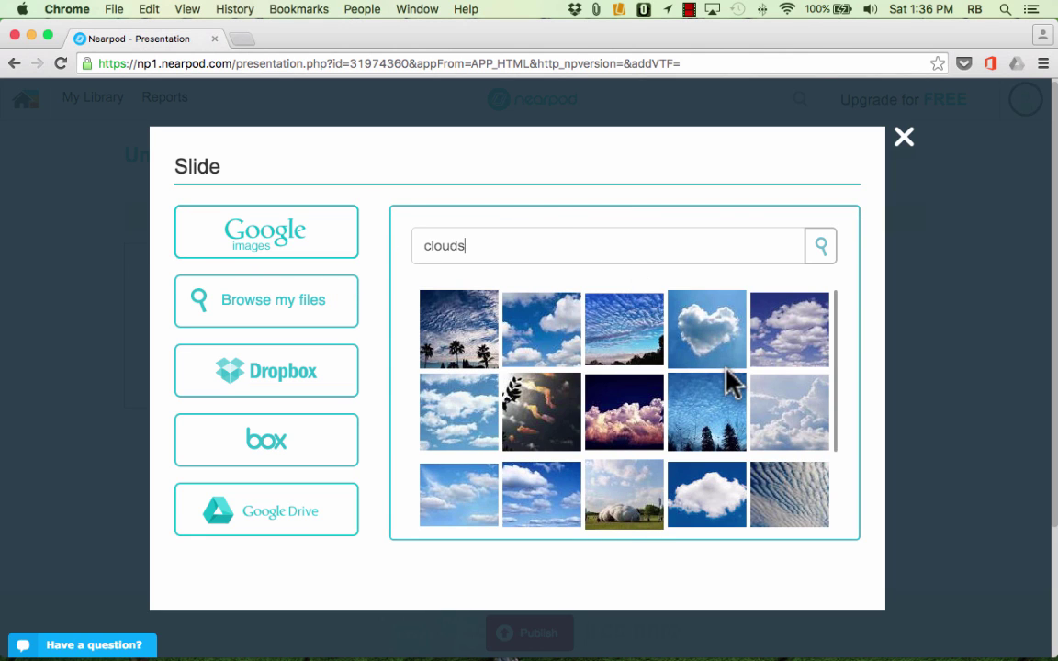
pyautogui.scroll(-5, 769, 404)
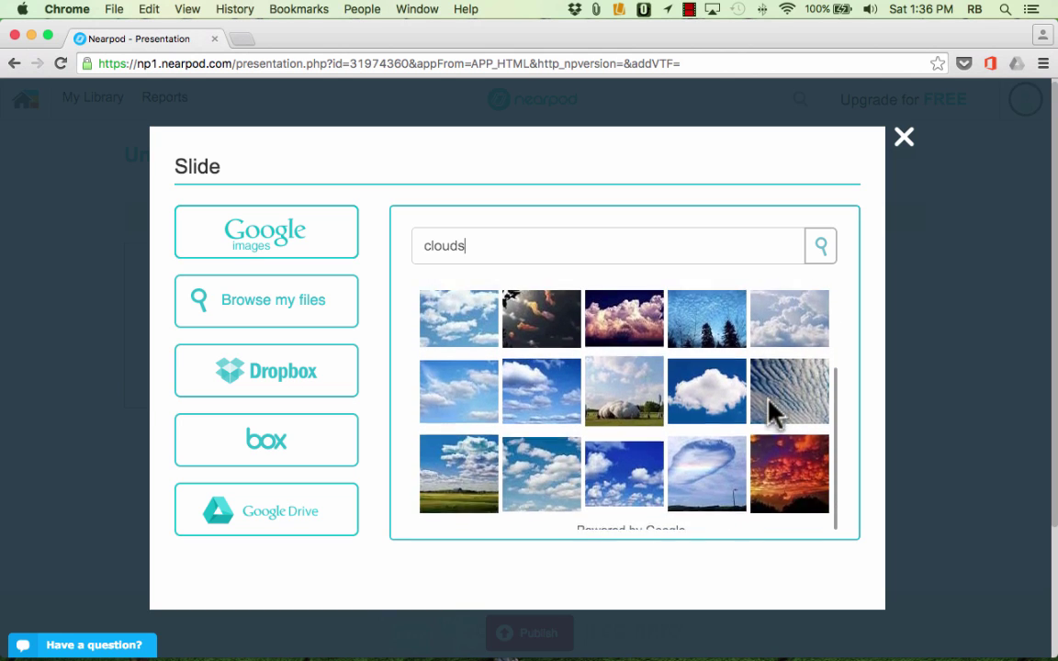
pyautogui.scroll(5, 772, 411)
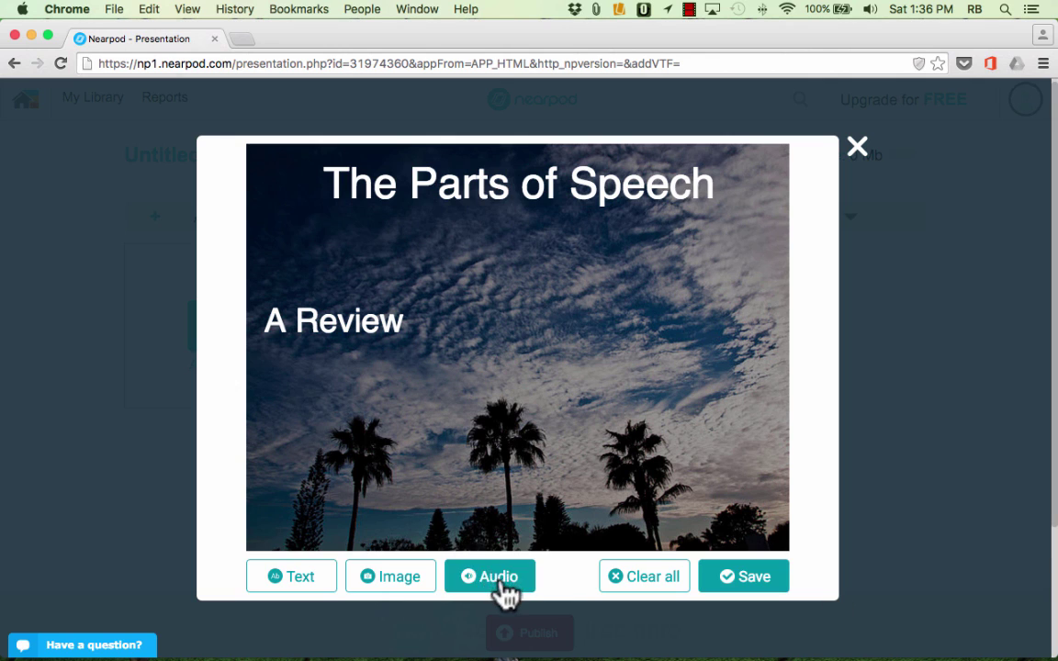
# - Skip adding audio and save the slide as slide 1
pyautogui.click(504, 588)
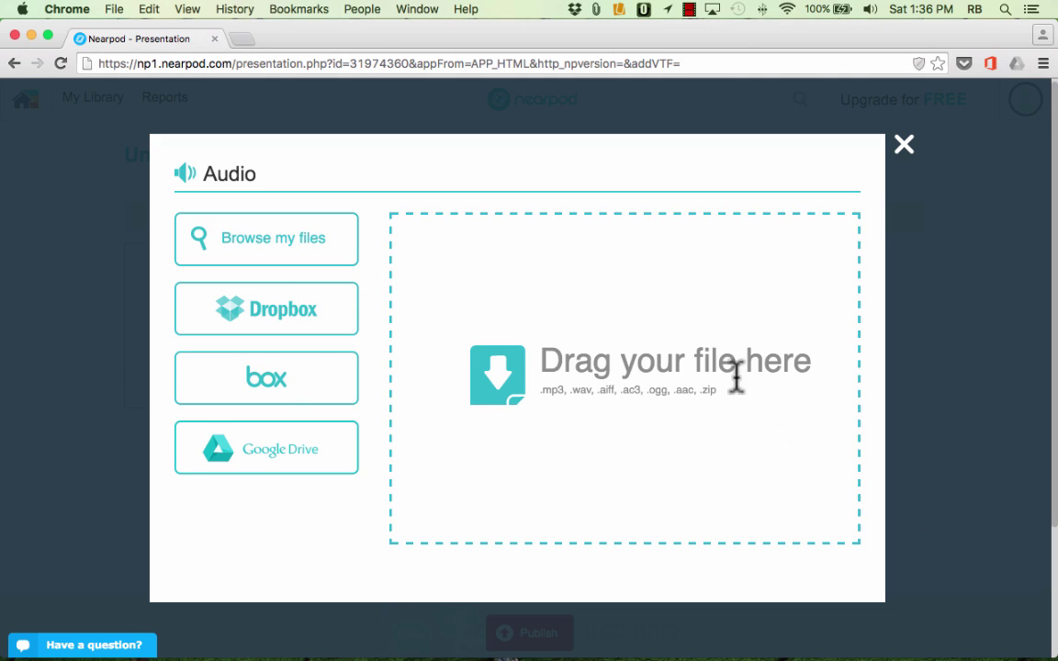
pyautogui.click(903, 147)
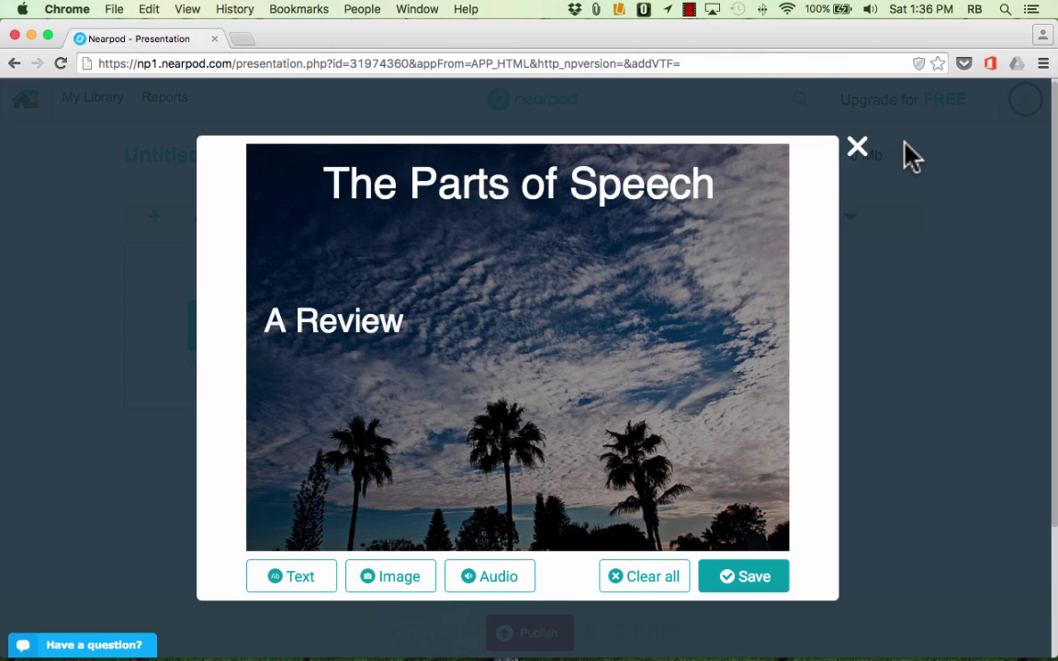
pyautogui.click(752, 587)
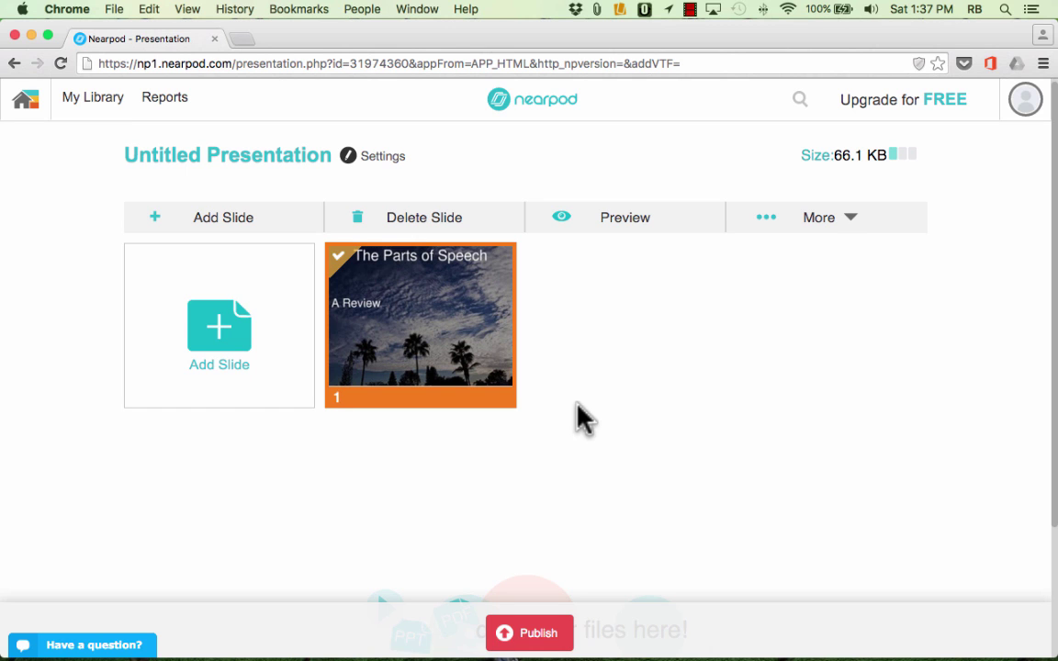
# - Start a video slide and search YouTube for 'parts of speech review'
pyautogui.click(213, 354)
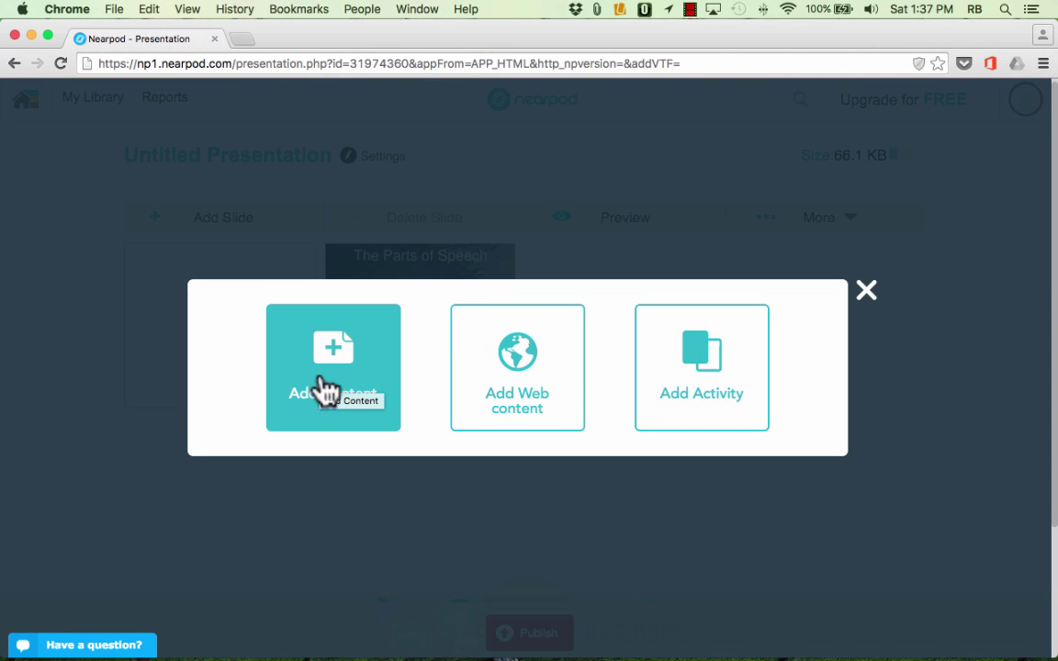
pyautogui.click(340, 363)
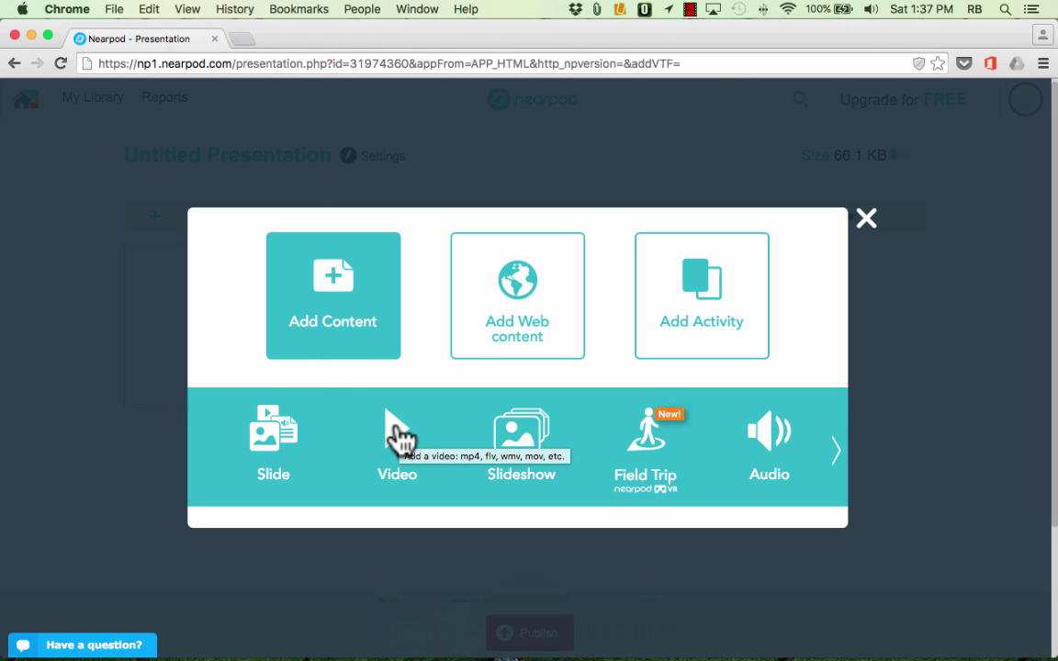
pyautogui.click(400, 439)
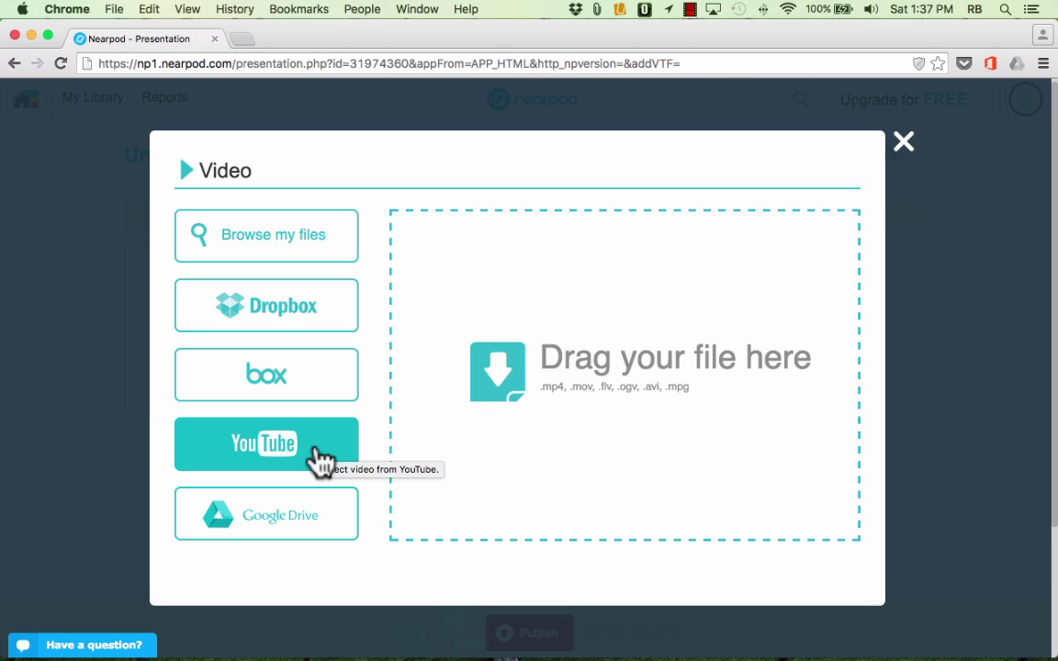
pyautogui.click(316, 456)
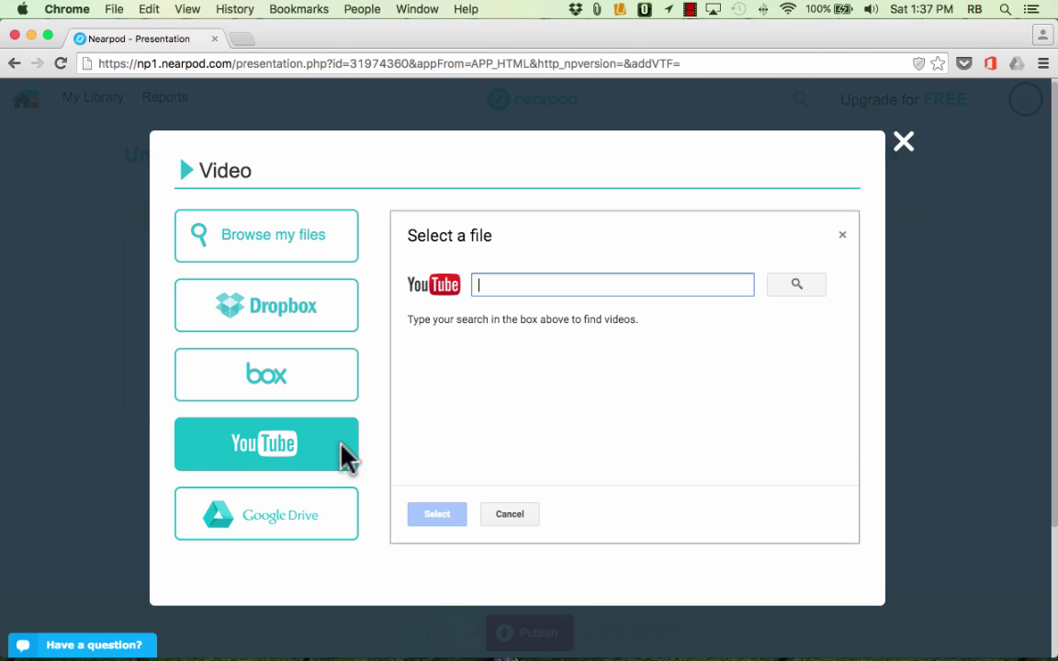
pyautogui.write('parts of speech review')
pyautogui.press('Return')
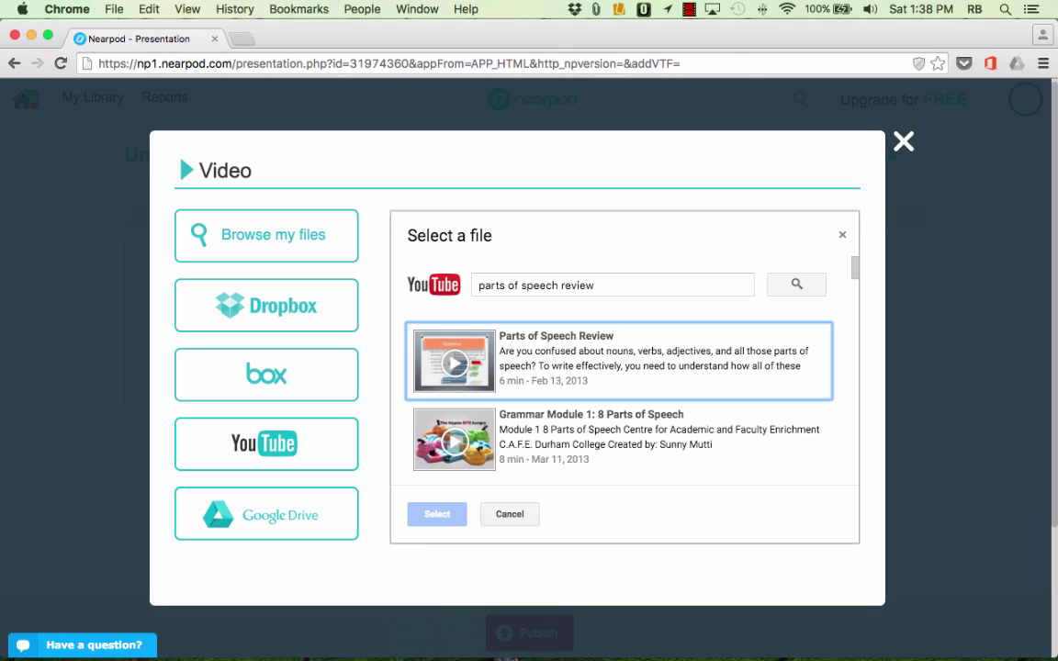
# - Preview the Parts of Speech Review video, select it, and save the slide
pyautogui.click(513, 372)
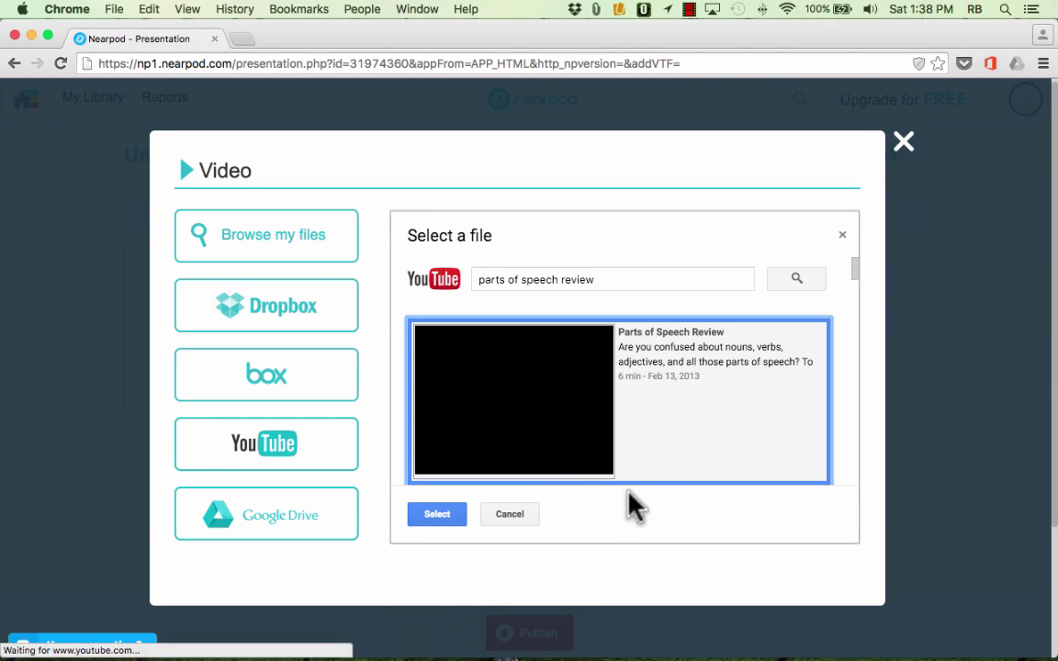
pyautogui.click(519, 404)
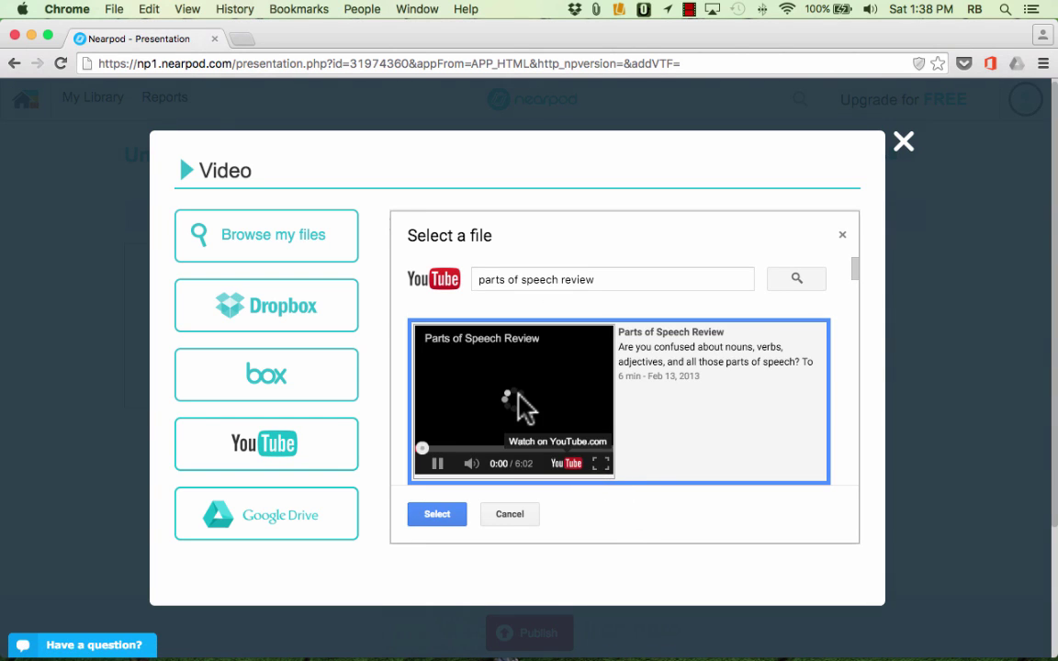
pyautogui.click(481, 449)
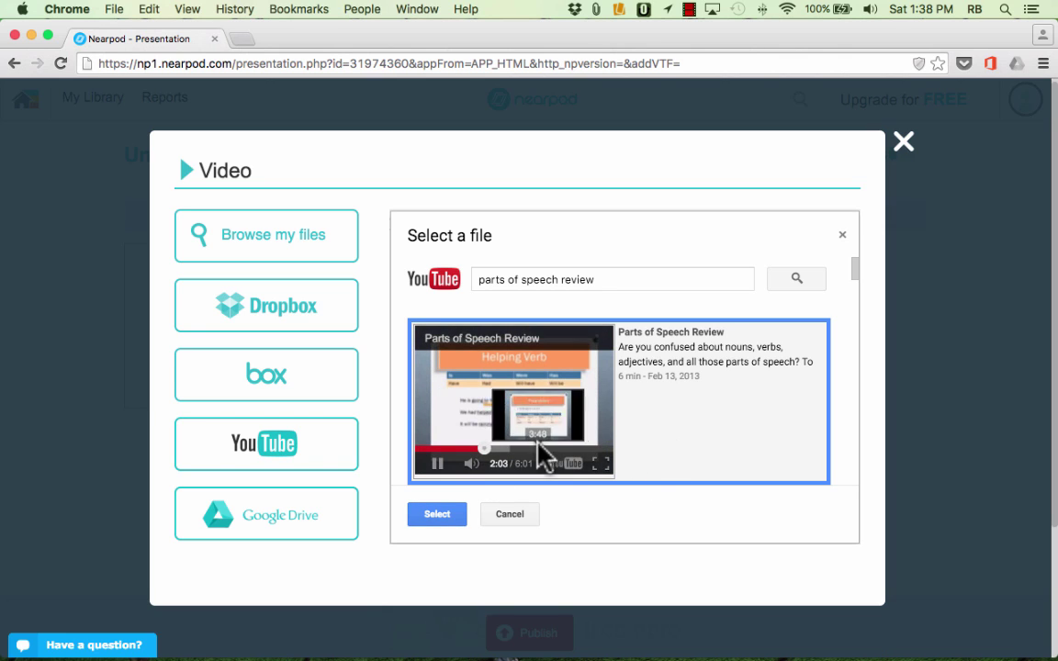
pyautogui.click(439, 516)
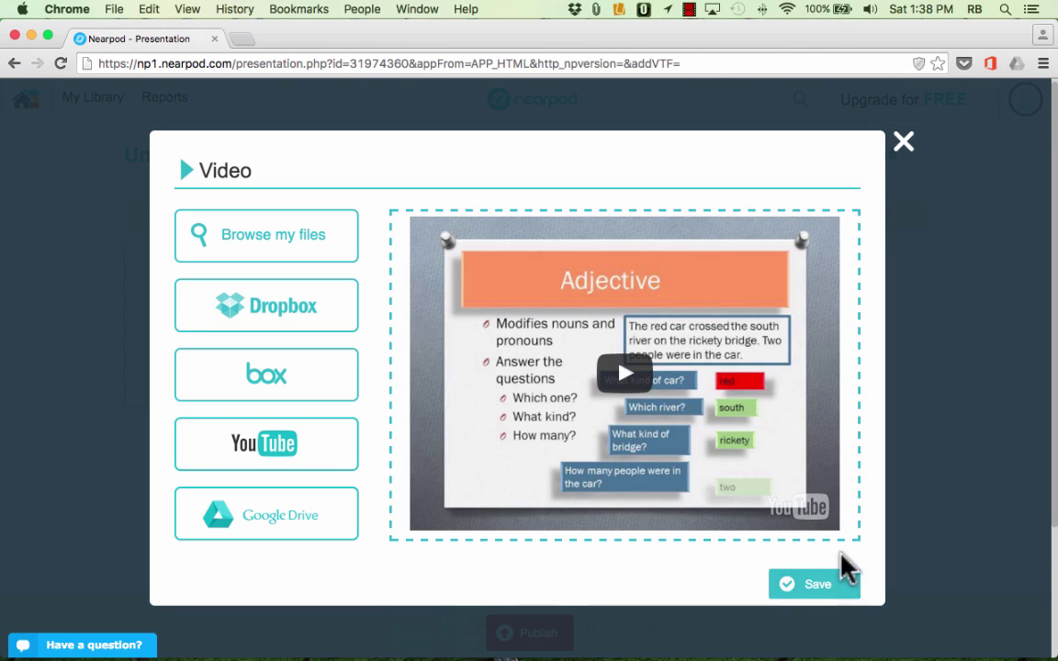
pyautogui.click(827, 588)
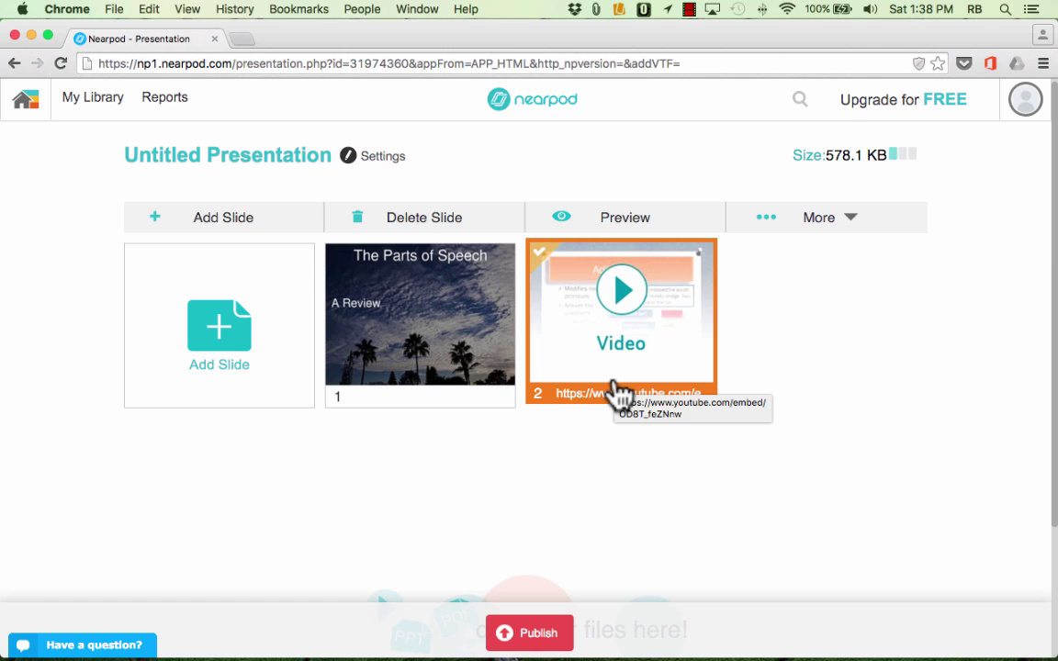
# - Browse the add-content types past Slideshow to reveal Field Trip, audio, PDF and Twitter
pyautogui.click(229, 343)
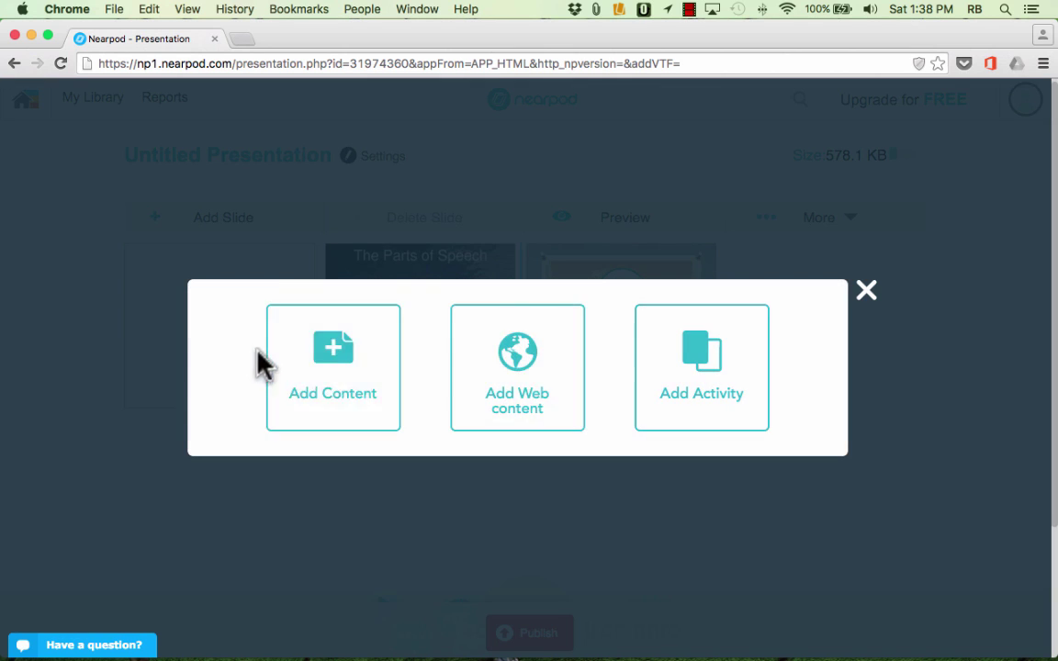
pyautogui.click(368, 375)
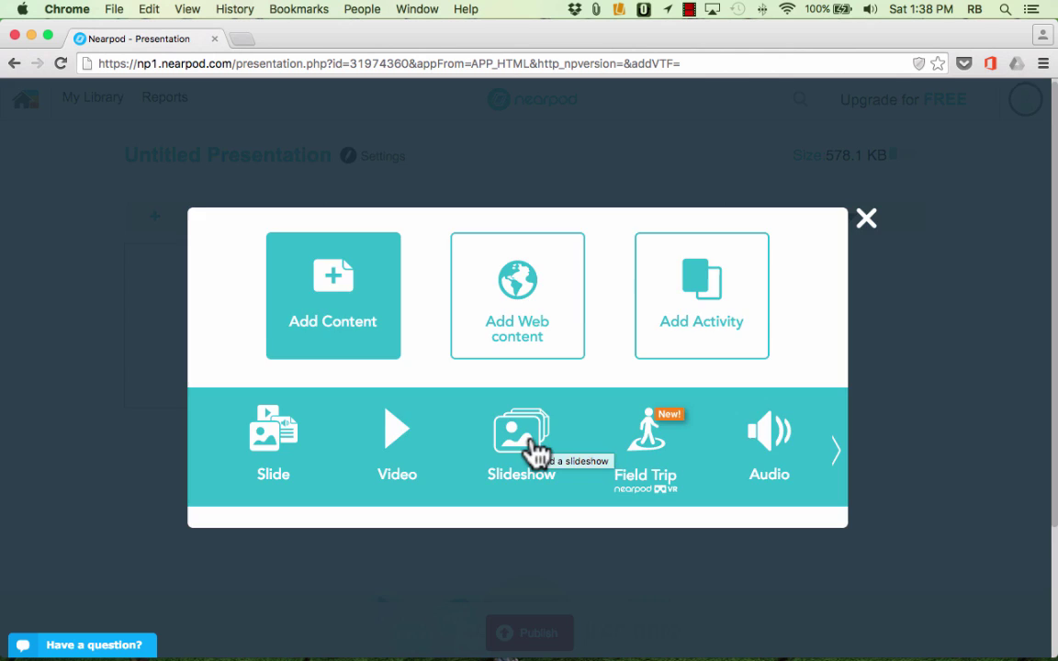
pyautogui.click(534, 451)
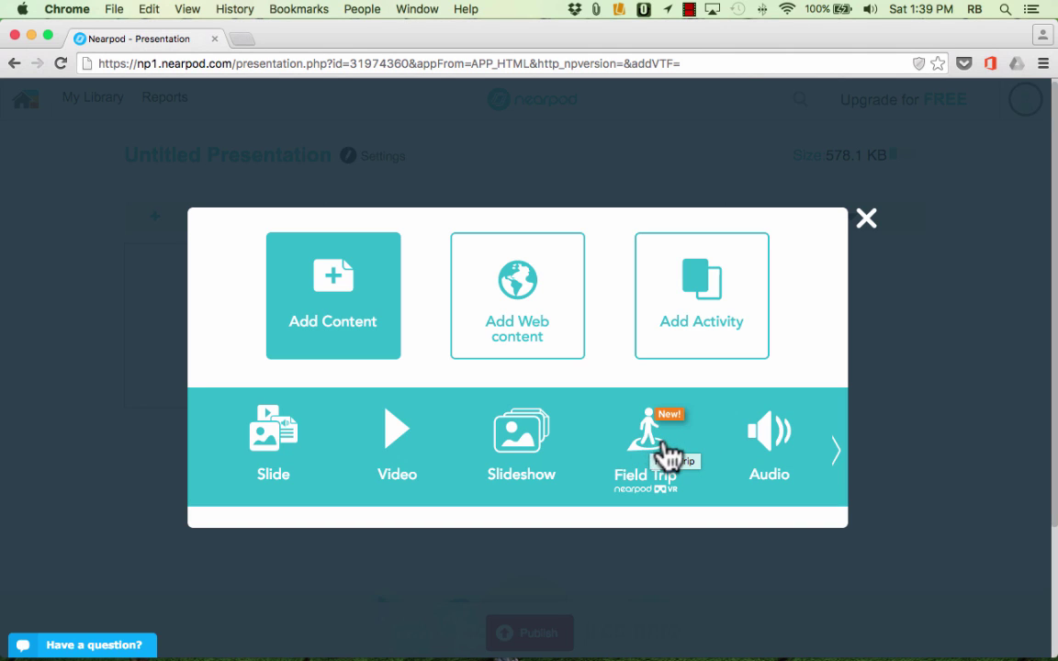
pyautogui.click(833, 455)
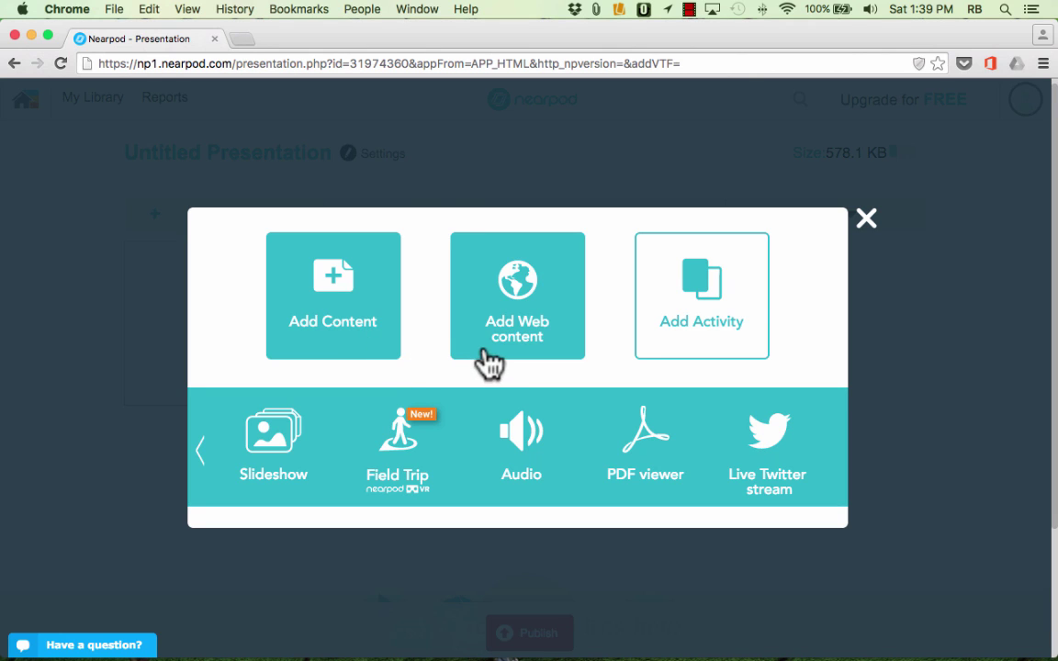
# - Add a web content slide using the partofspeech.org URL copied from the other tab
pyautogui.click(550, 325)
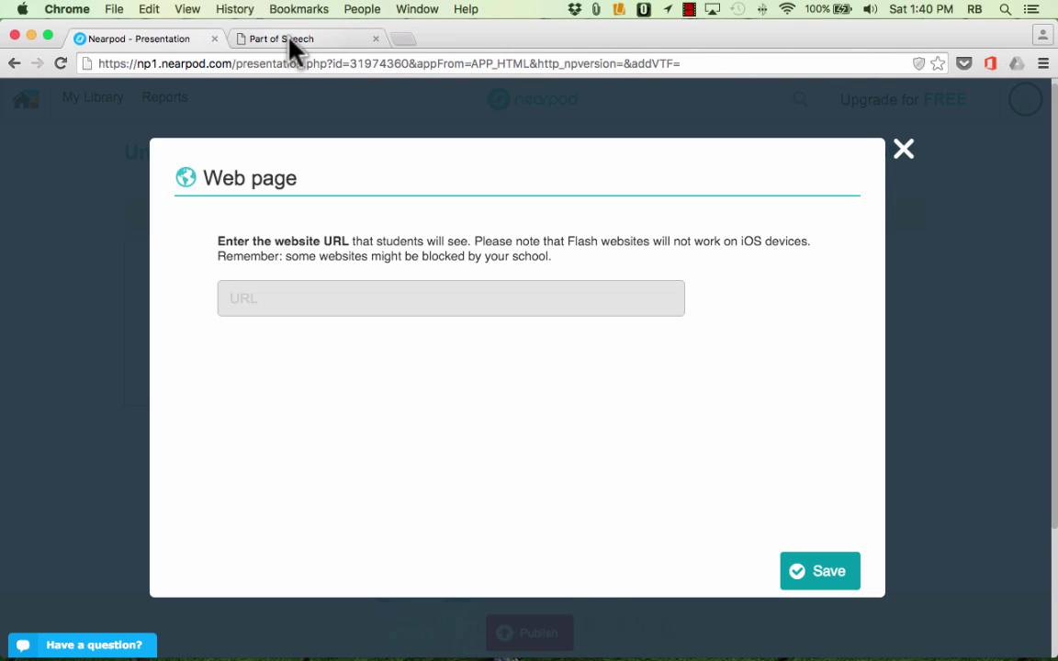
pyautogui.click(290, 42)
pyautogui.click(204, 64)
pyautogui.press('super+c')
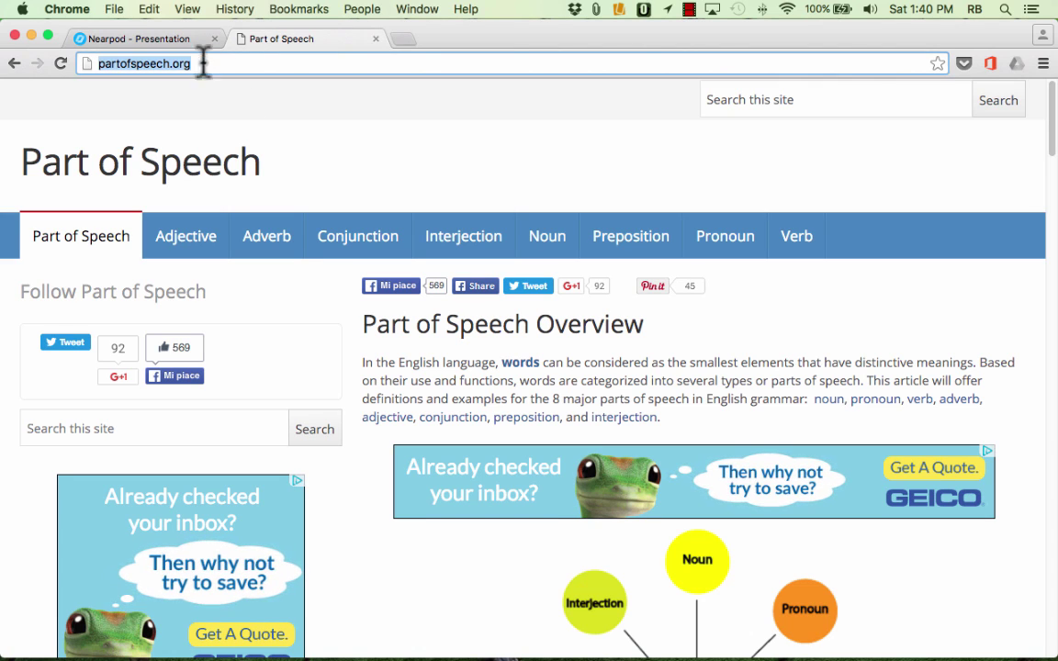
pyautogui.click(182, 41)
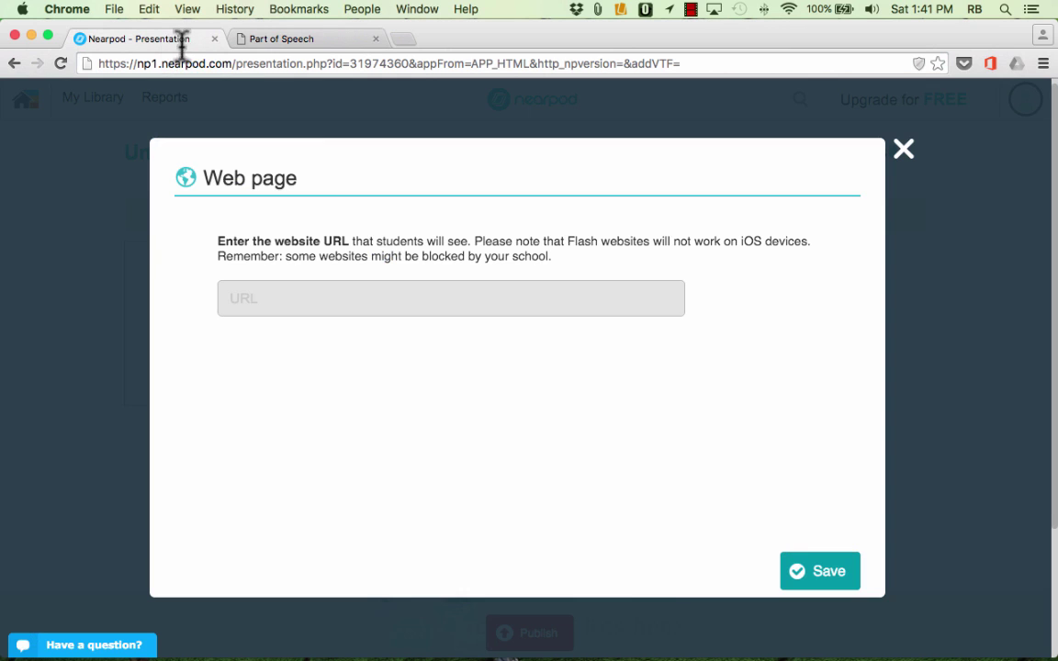
pyautogui.click(329, 300)
pyautogui.press('super+v')
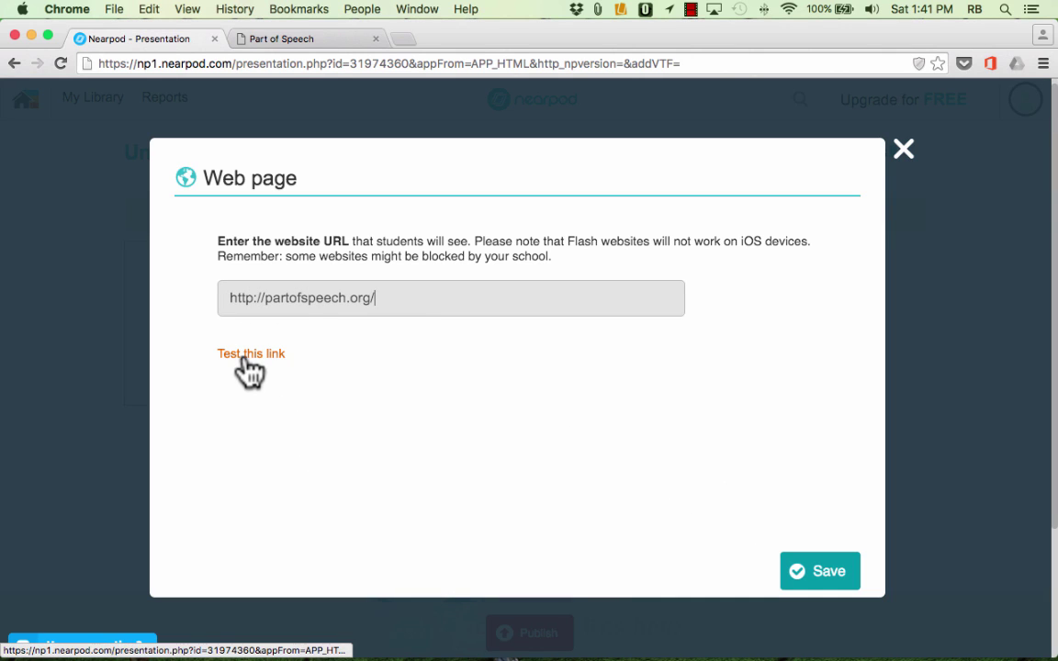
pyautogui.click(817, 574)
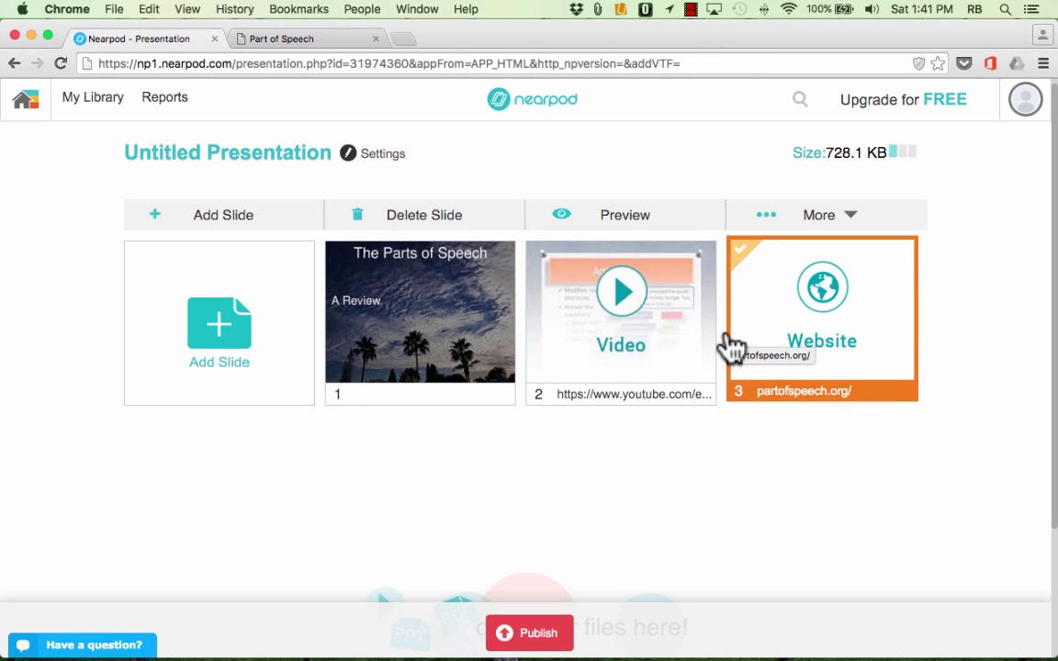
# - Save an open-ended question slide asking 'Name a proper noun', with no image
pyautogui.click(213, 345)
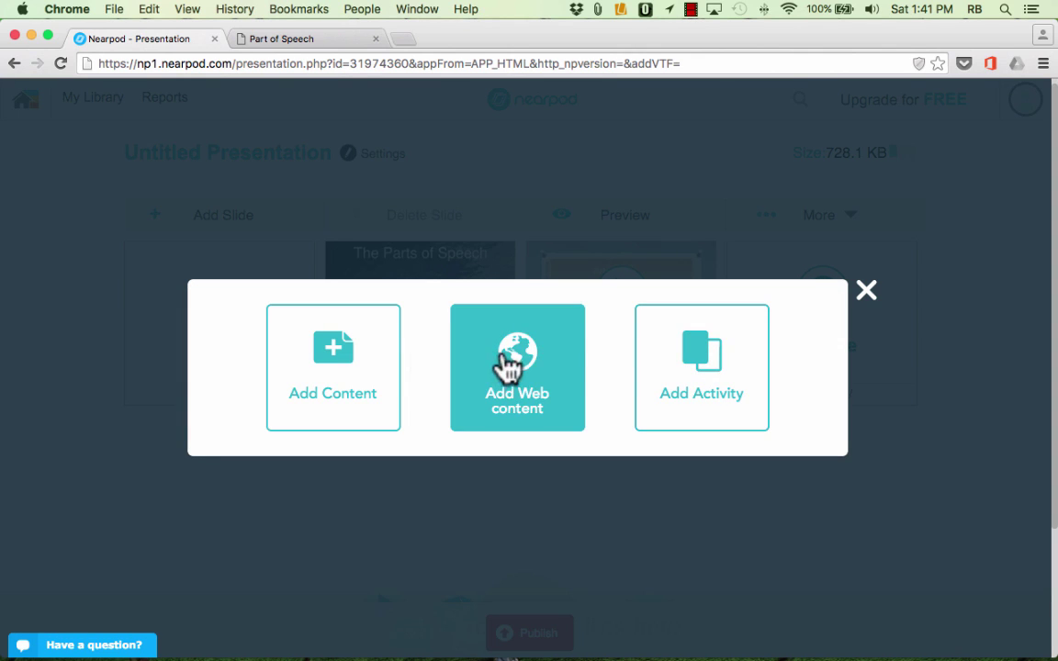
pyautogui.click(698, 393)
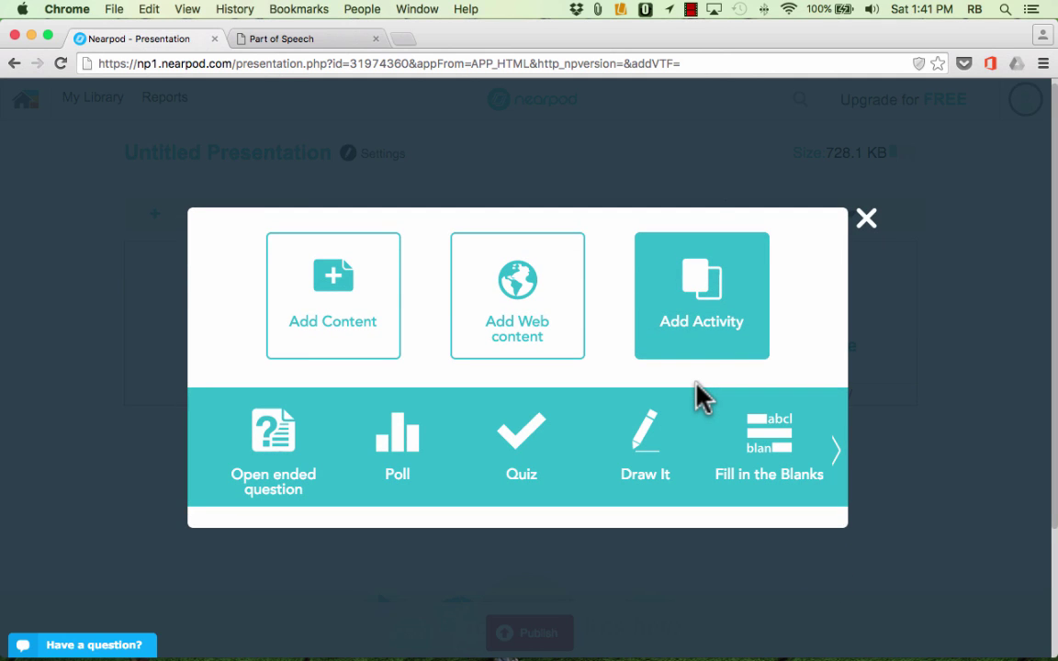
pyautogui.click(278, 447)
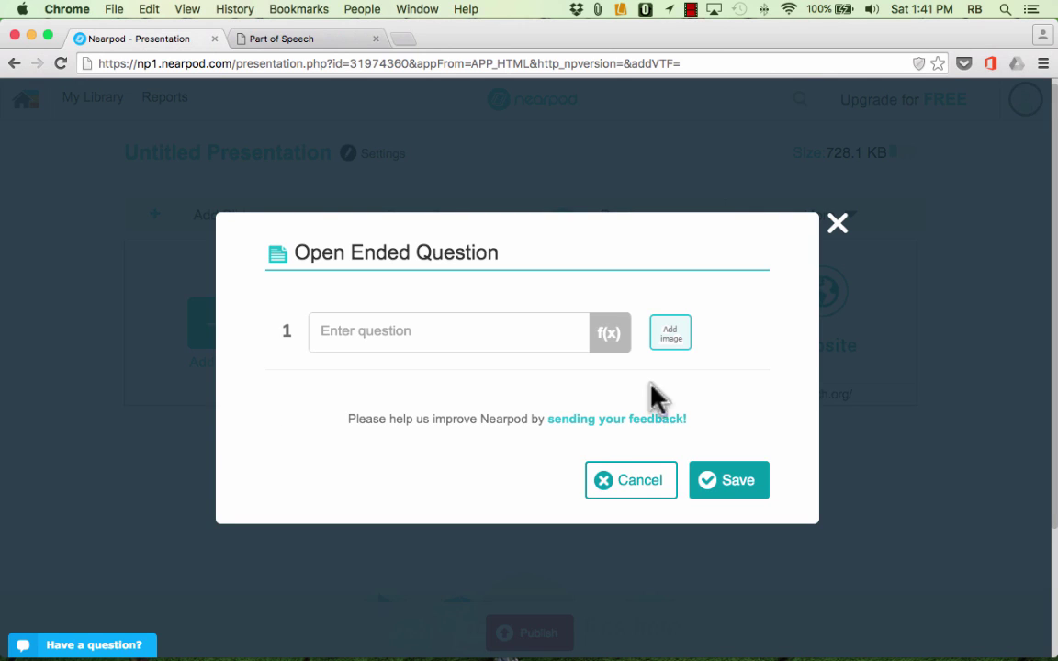
pyautogui.click(471, 327)
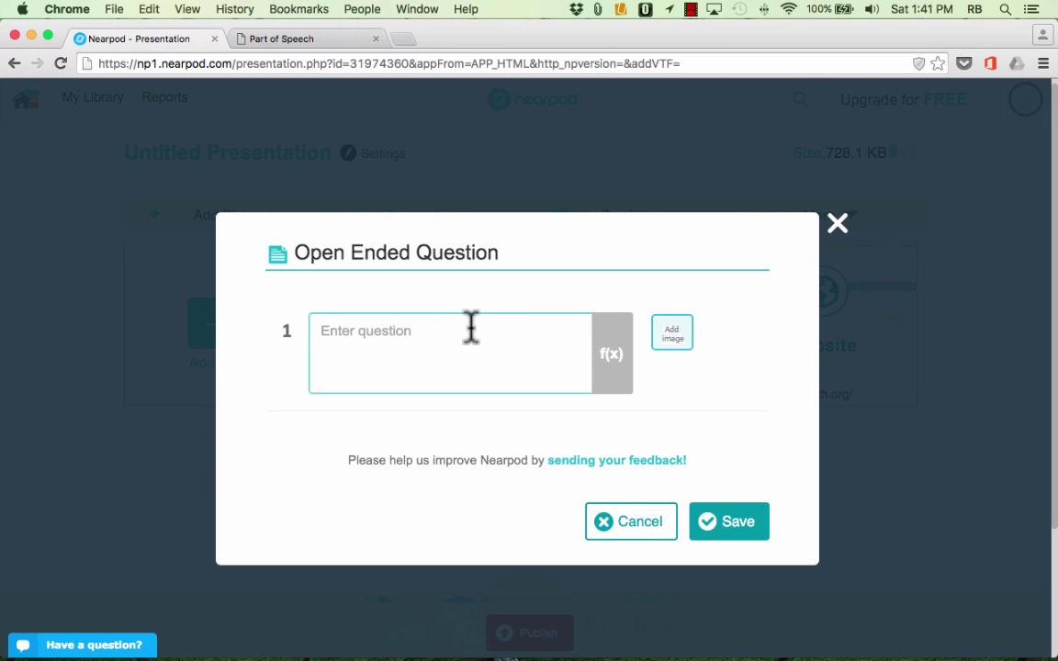
pyautogui.write('Name a proper noun')
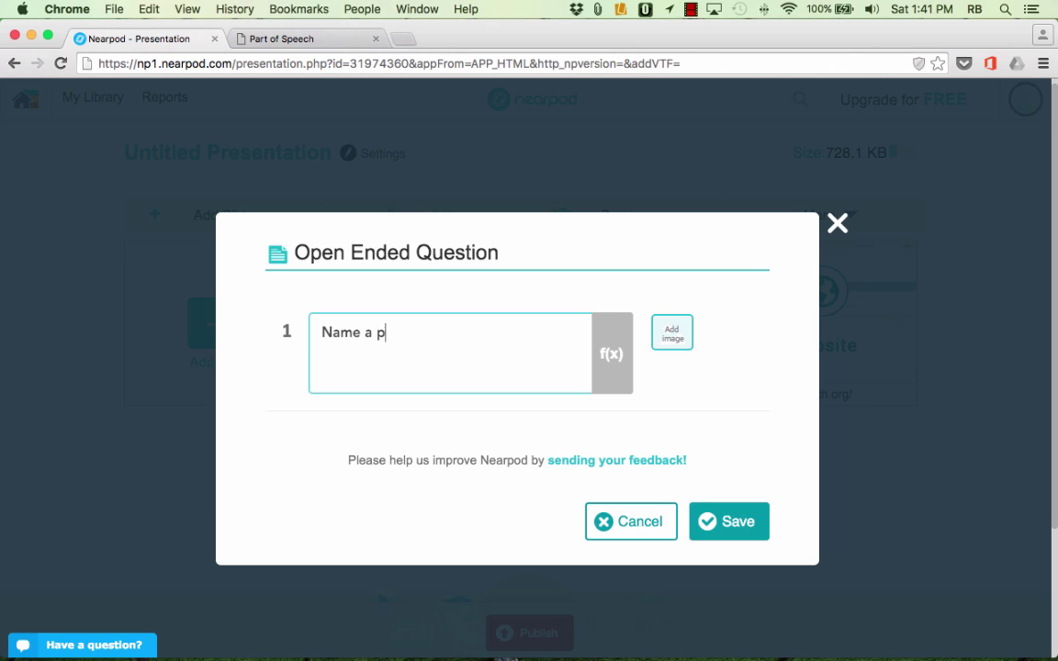
pyautogui.click(675, 341)
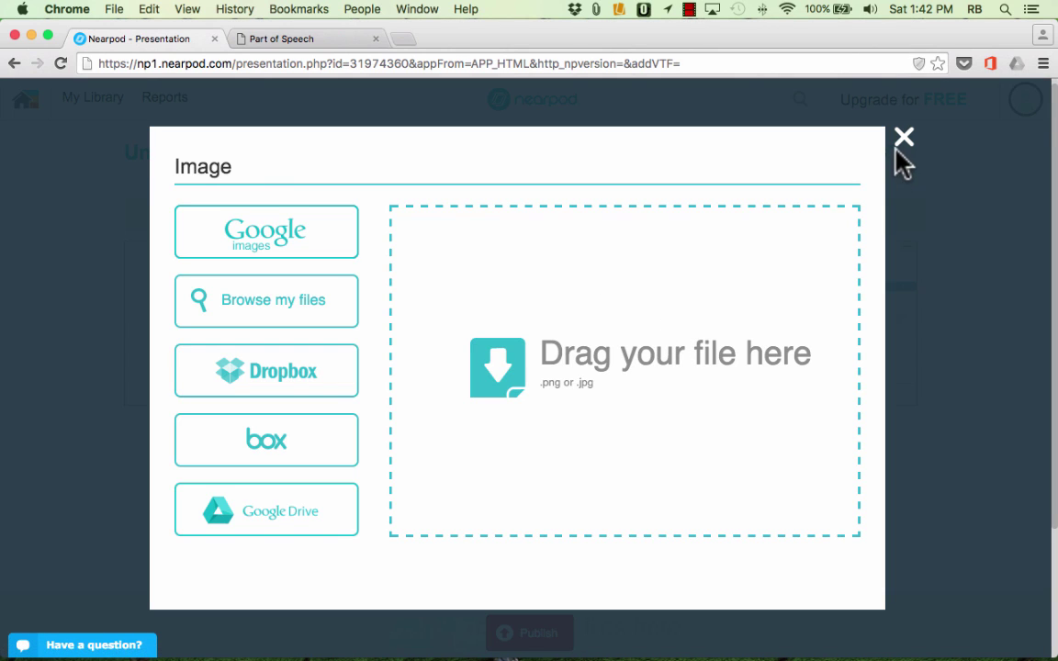
pyautogui.click(903, 139)
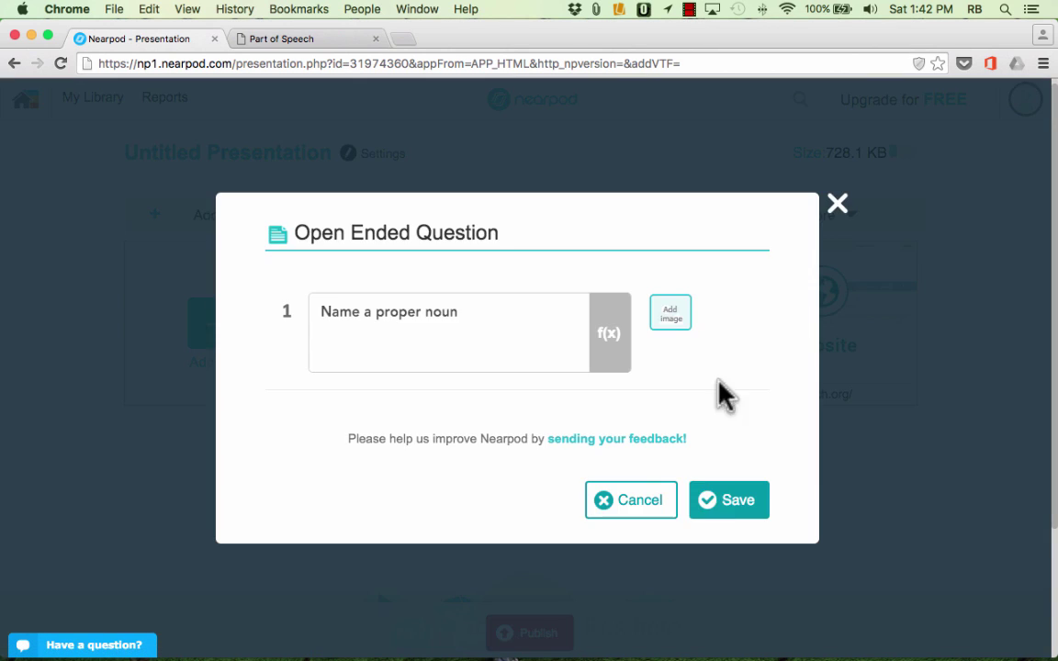
pyautogui.click(734, 508)
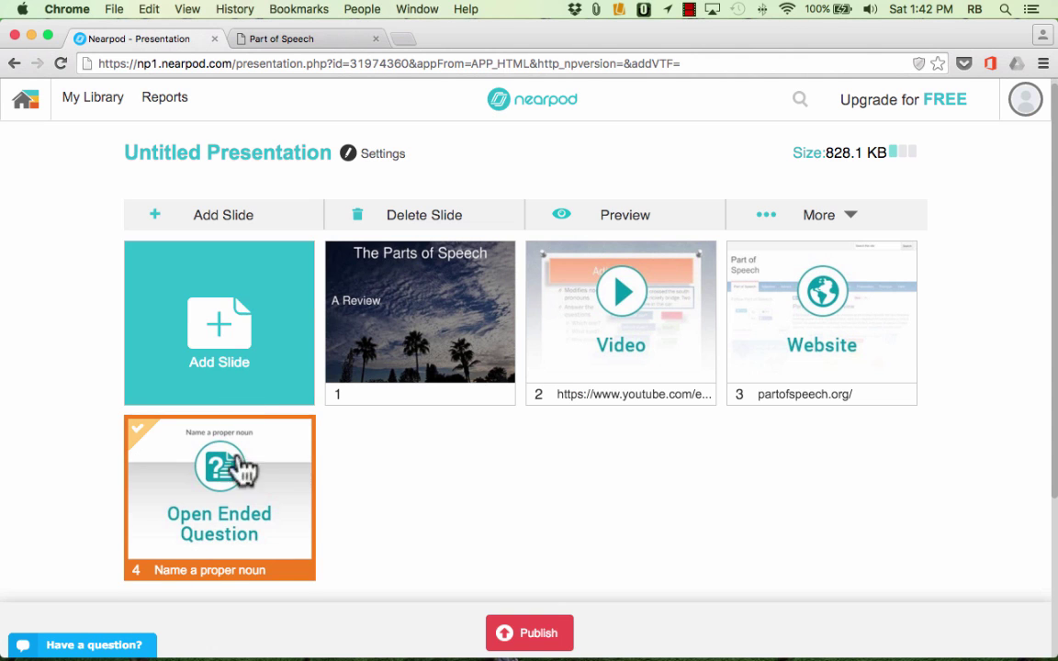
# - Start a new activity slide, backing out of Poll to choose Quiz
pyautogui.click(237, 352)
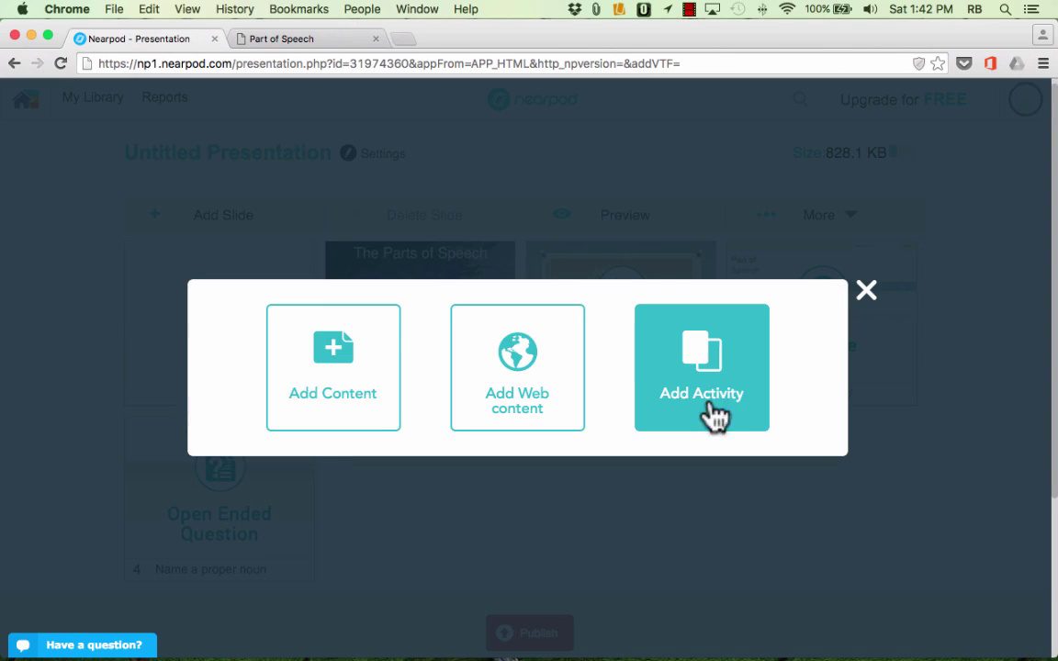
pyautogui.click(709, 404)
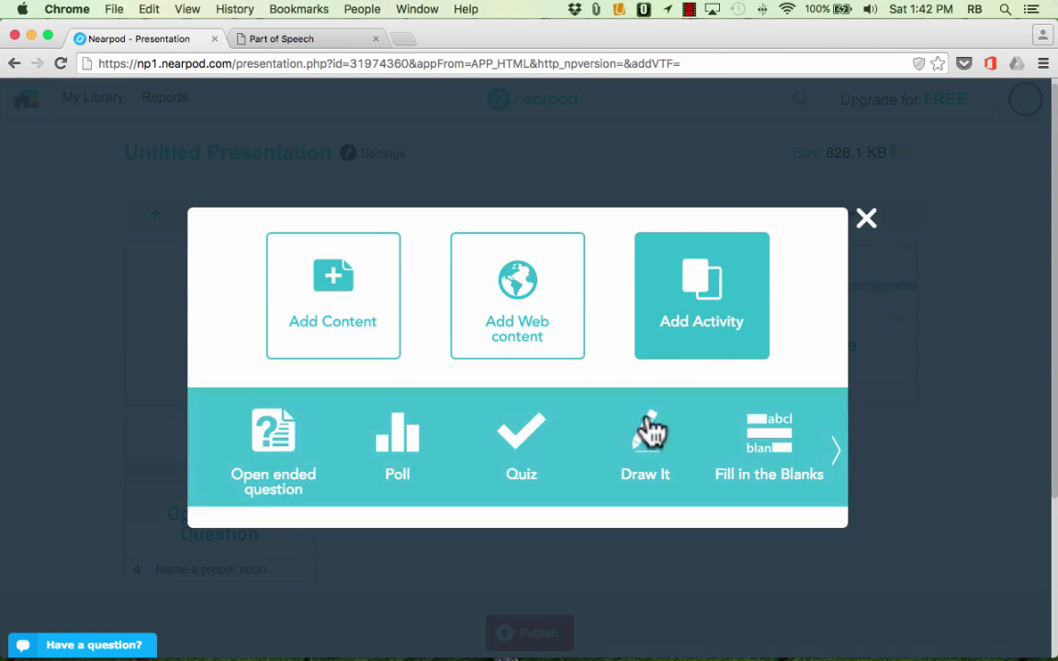
pyautogui.click(413, 450)
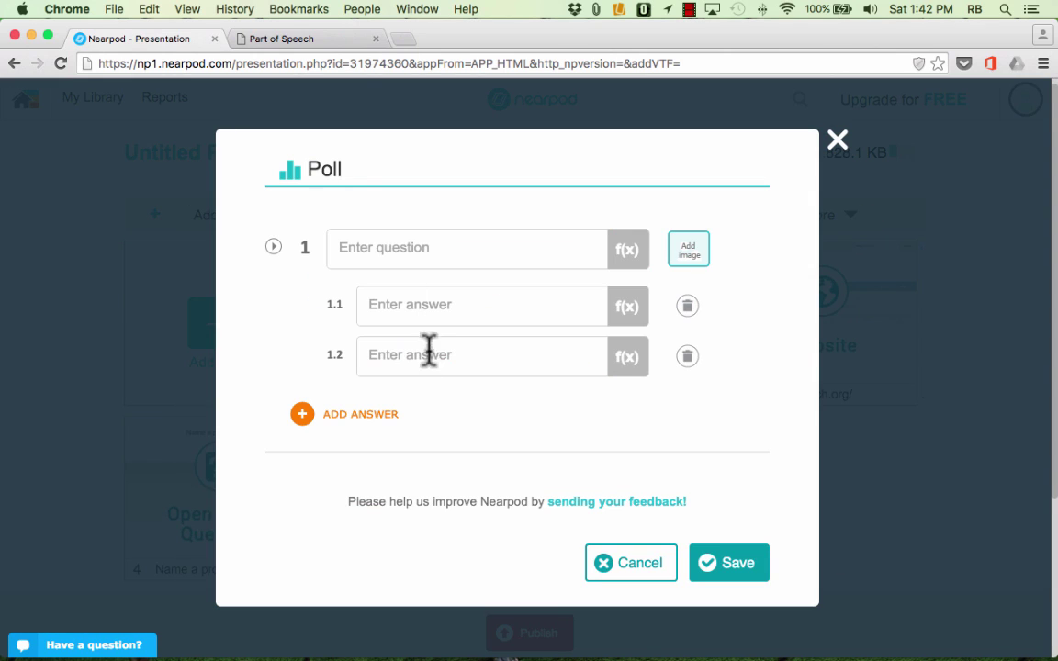
pyautogui.click(838, 142)
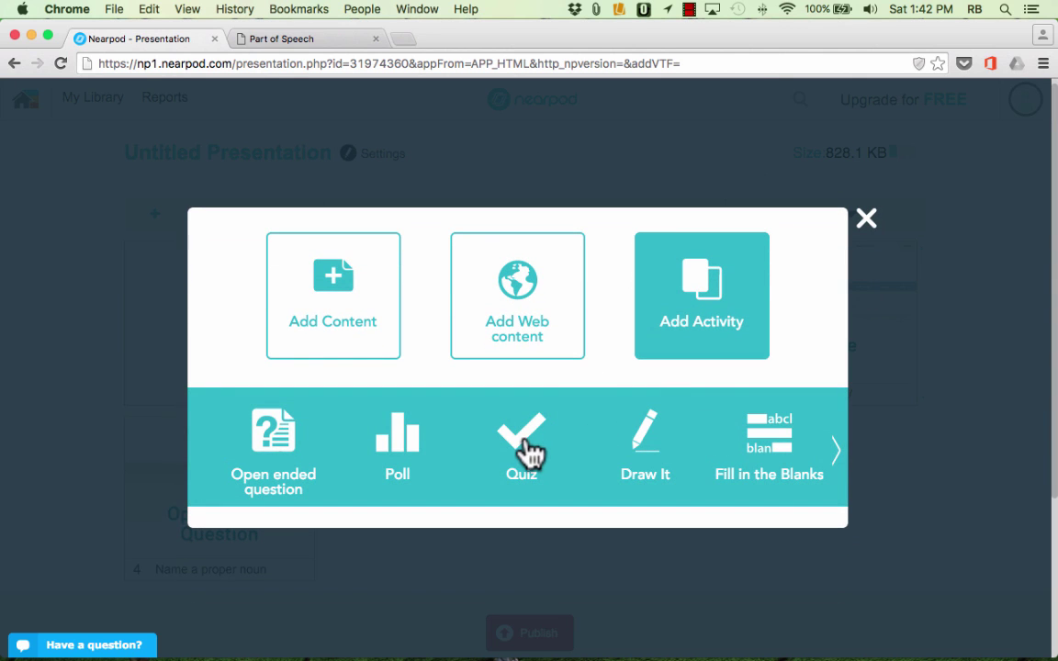
pyautogui.click(528, 452)
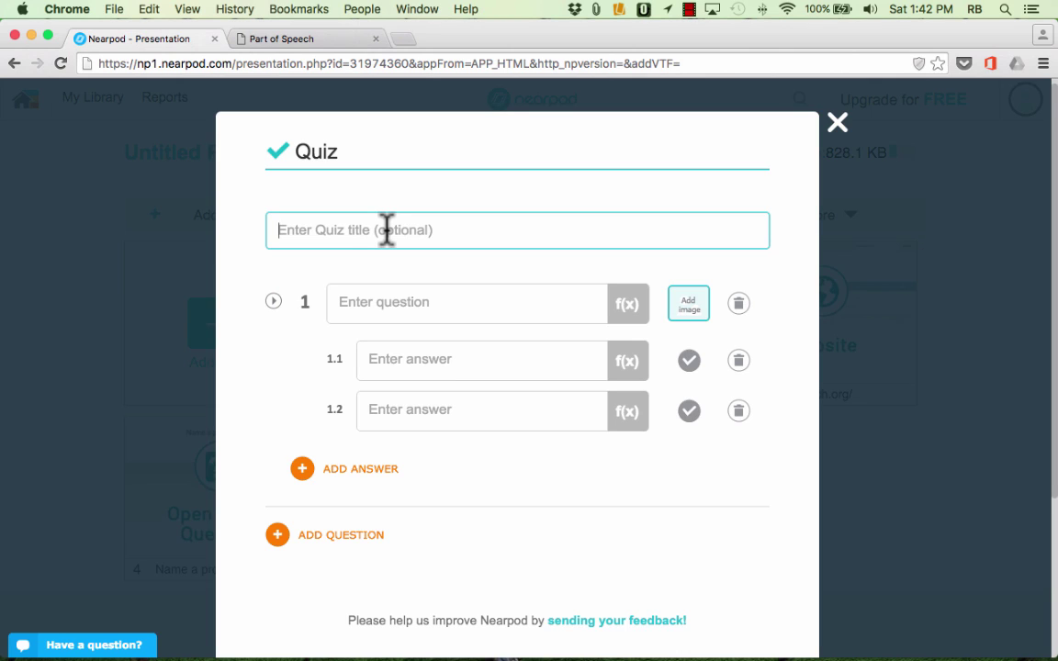
# - Name the quiz 'Parts of Speech Quiz', mark adverb and adjective correct, and save
pyautogui.write('Parts of Speech Quiz')
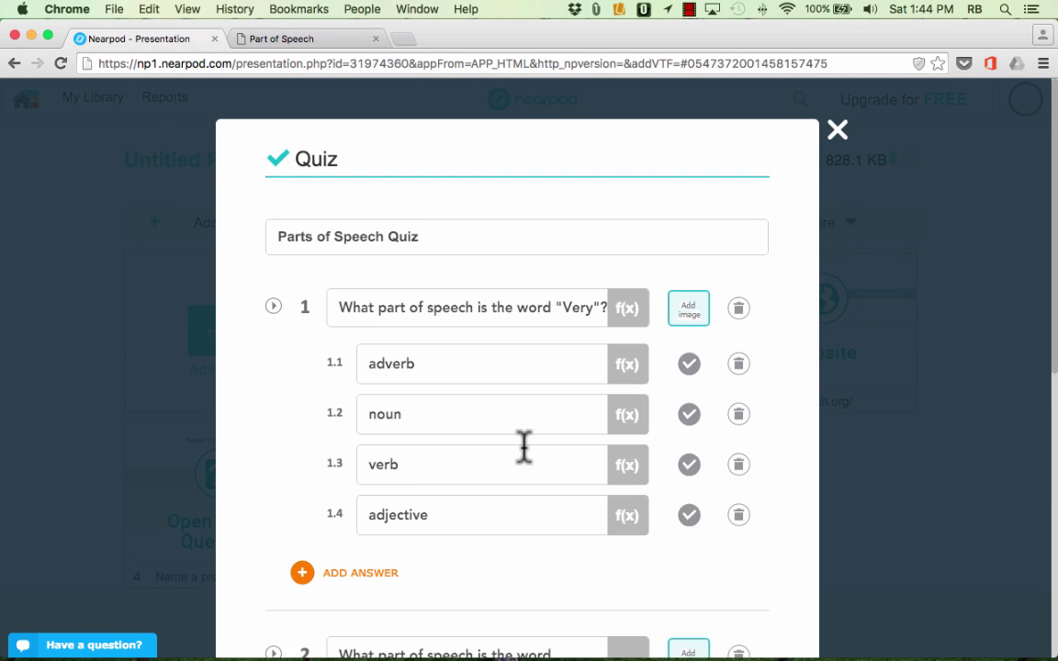
pyautogui.scroll(-2, 524, 447)
pyautogui.scroll(-2, 525, 448)
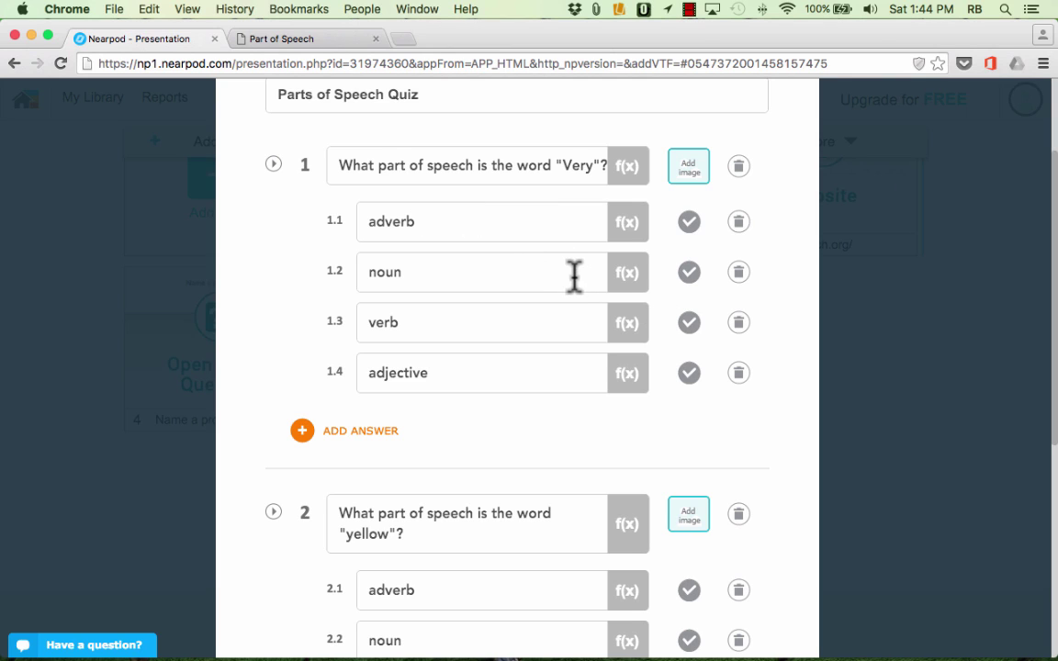
pyautogui.click(691, 226)
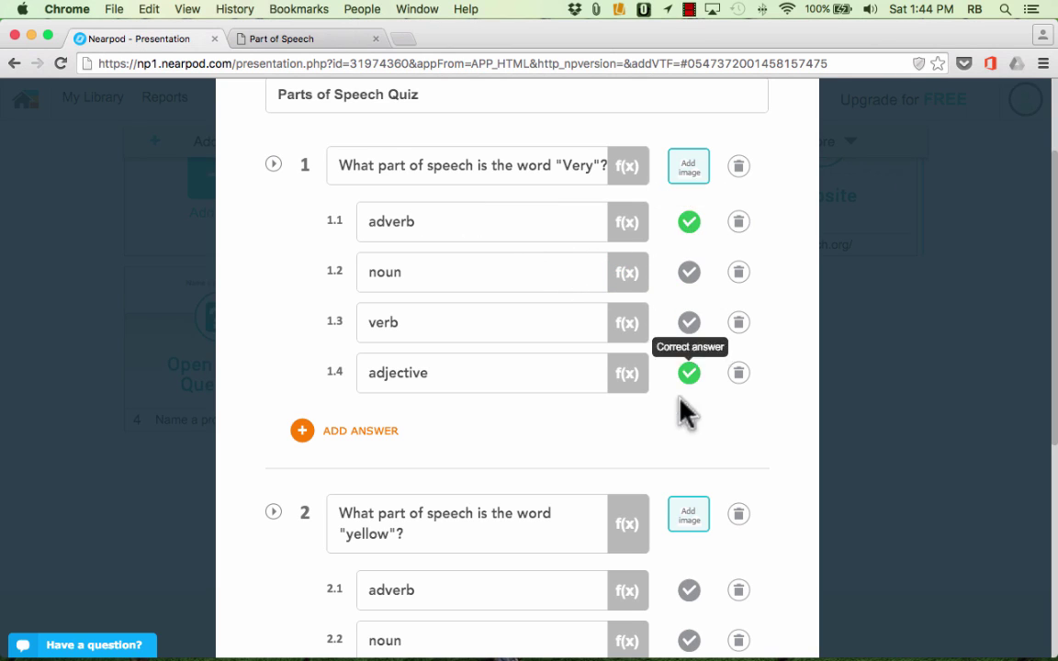
pyautogui.scroll(-3, 680, 441)
pyautogui.click(688, 457)
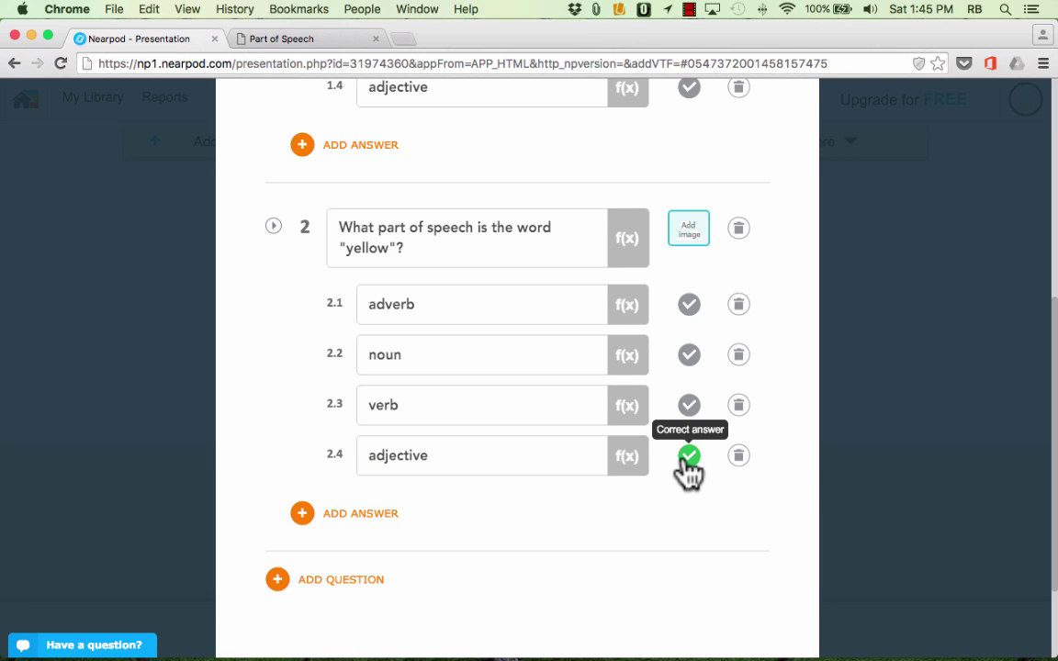
pyautogui.scroll(-2, 689, 468)
pyautogui.click(736, 605)
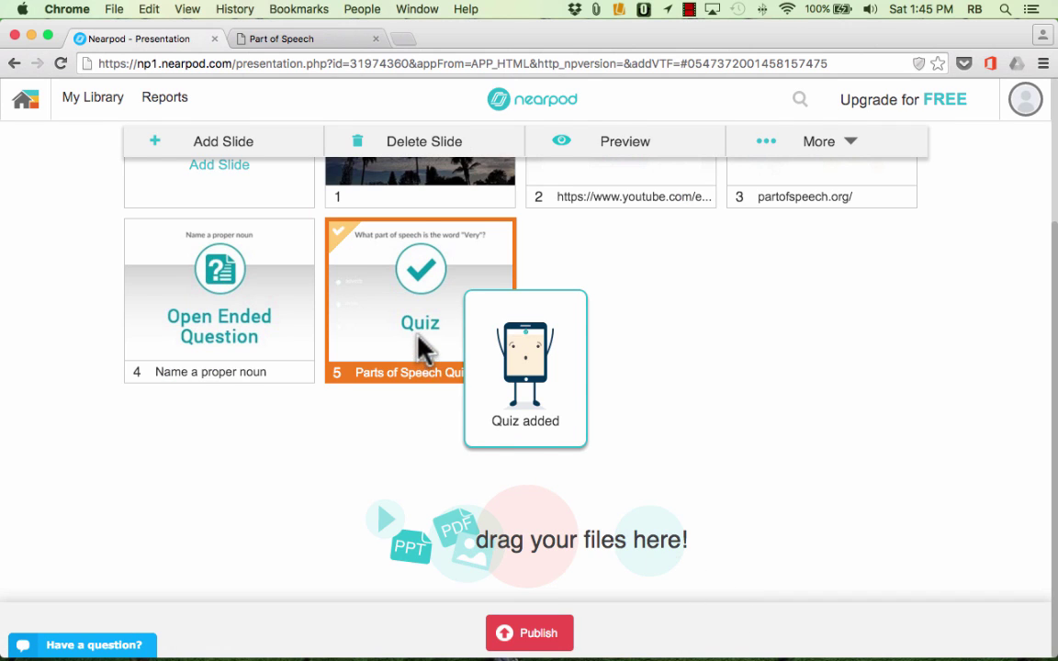
# - Add a new Draw It activity slide
pyautogui.scroll(2, 421, 348)
pyautogui.click(225, 281)
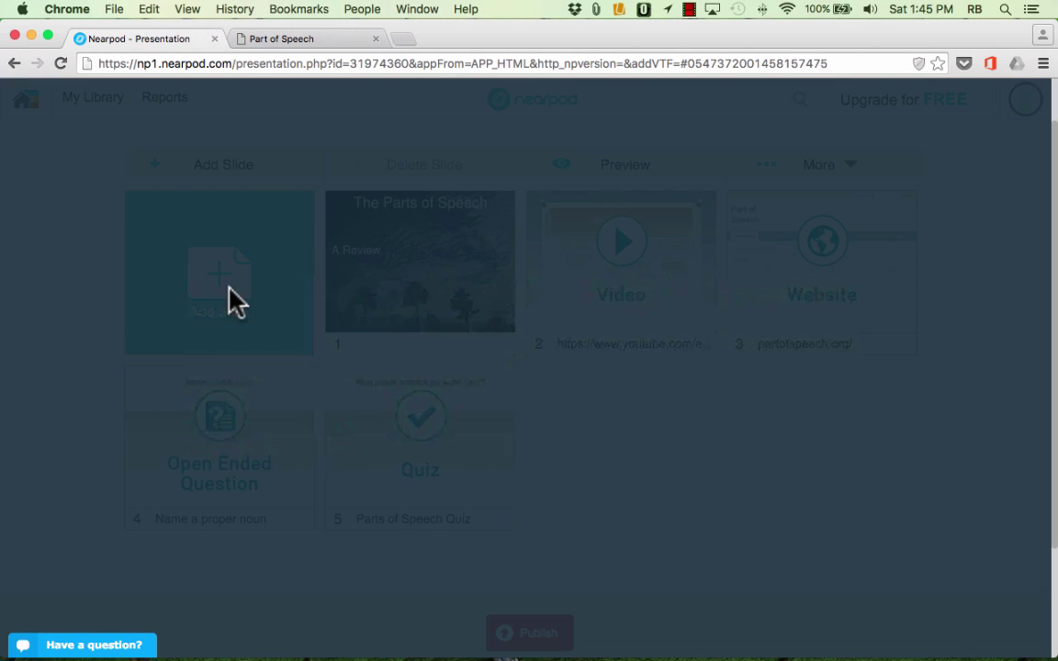
pyautogui.click(701, 403)
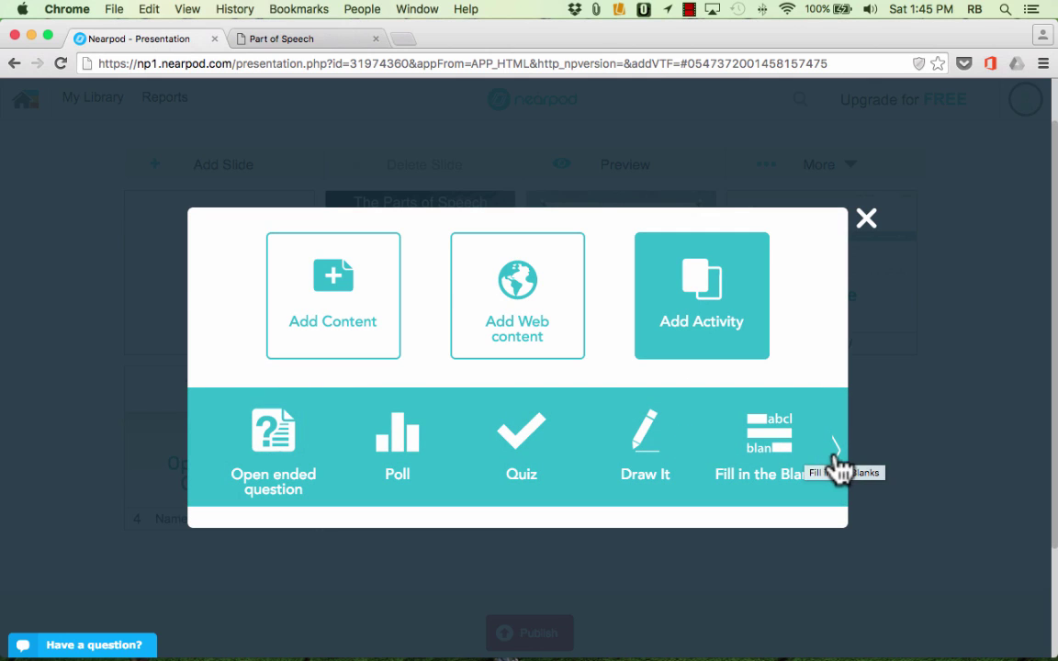
pyautogui.click(641, 449)
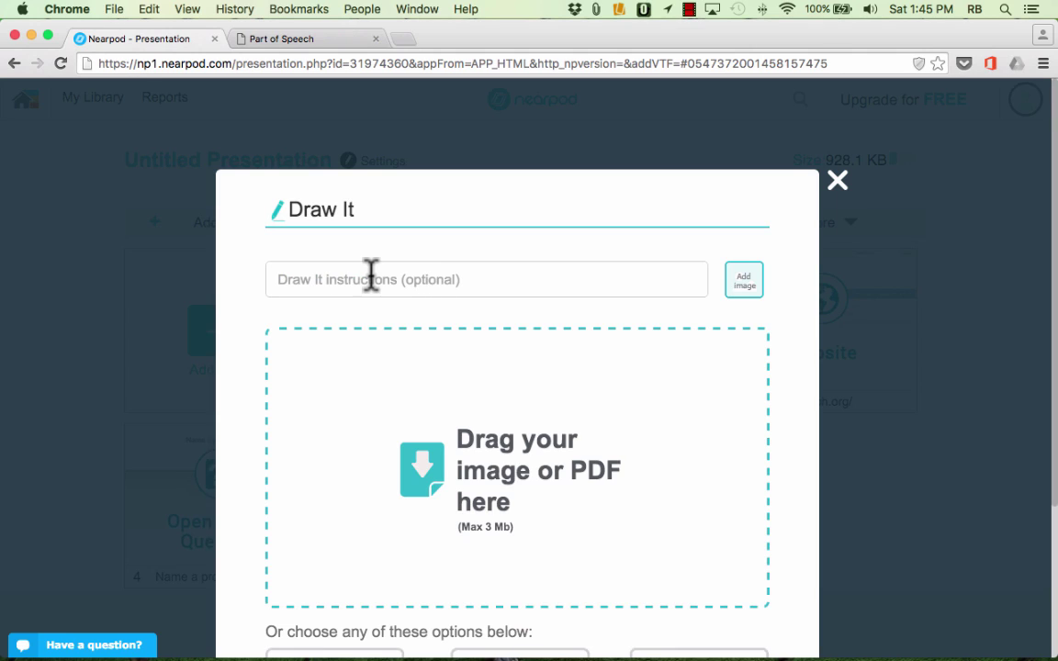
# - Enter 'Draw a picture of one of your favorite nouns' as instructions and save
pyautogui.click(371, 273)
pyautogui.write('Draw')
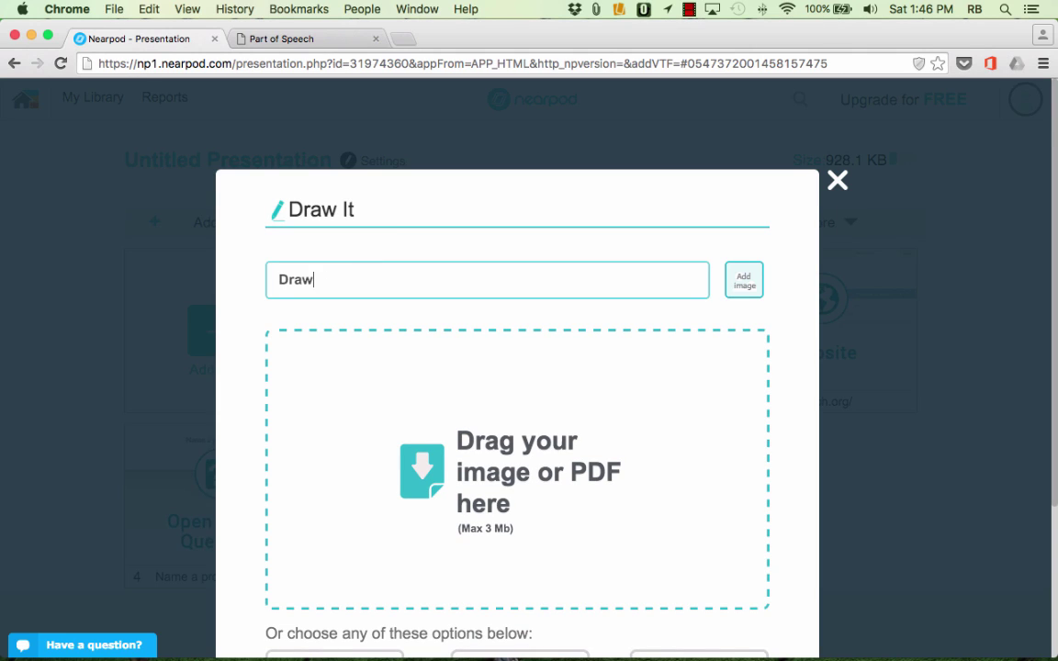
pyautogui.write(' a picture of one of your')
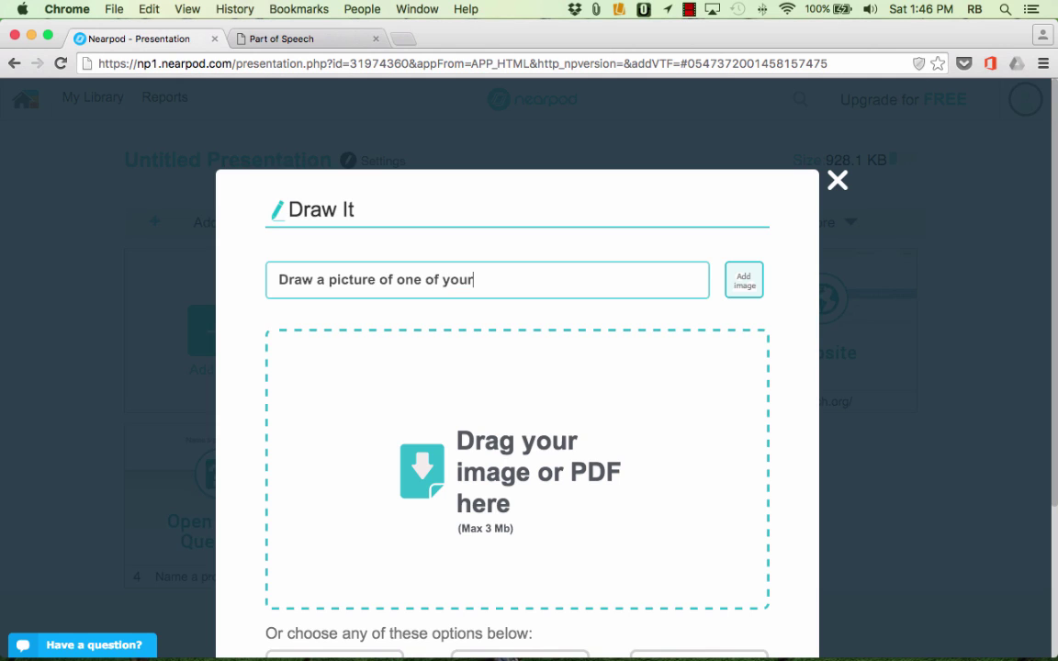
pyautogui.write(' favorite nouns')
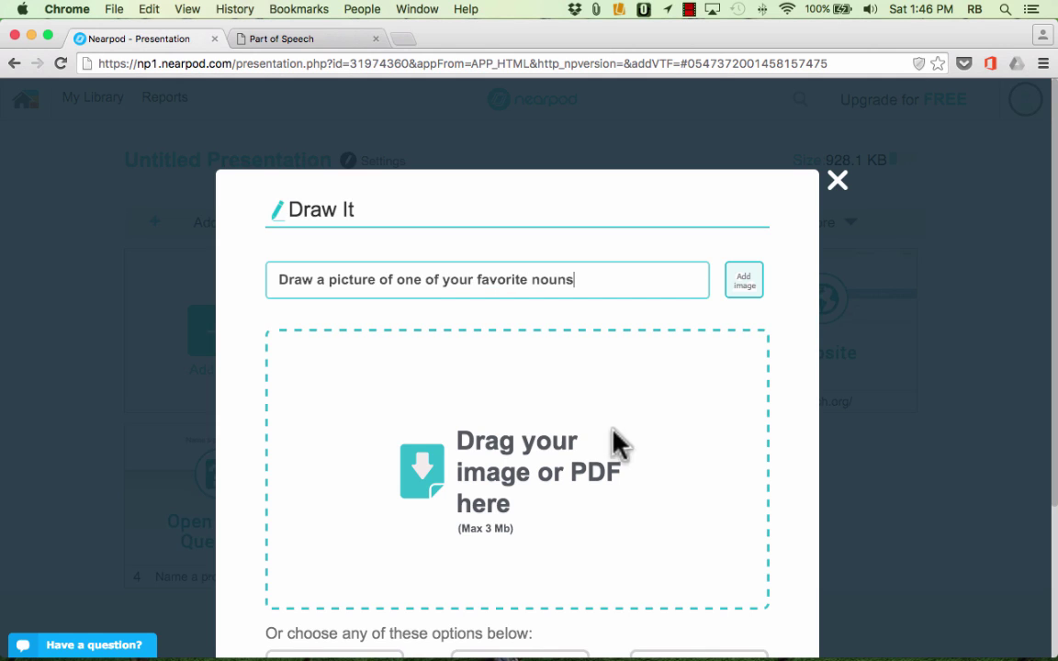
pyautogui.scroll(-2, 587, 513)
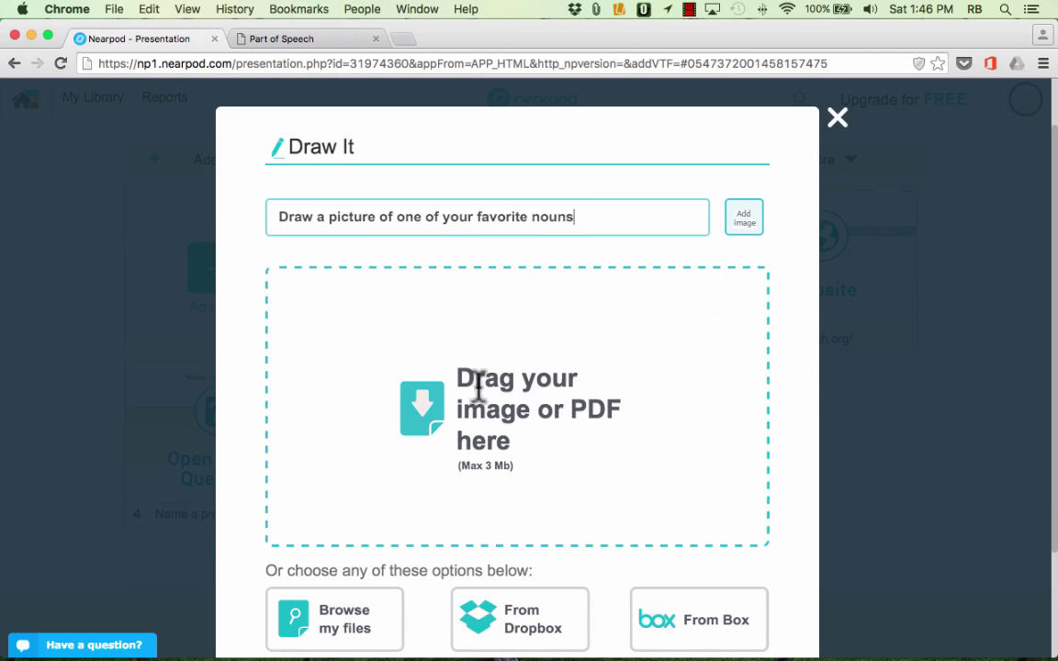
pyautogui.scroll(-4, 666, 303)
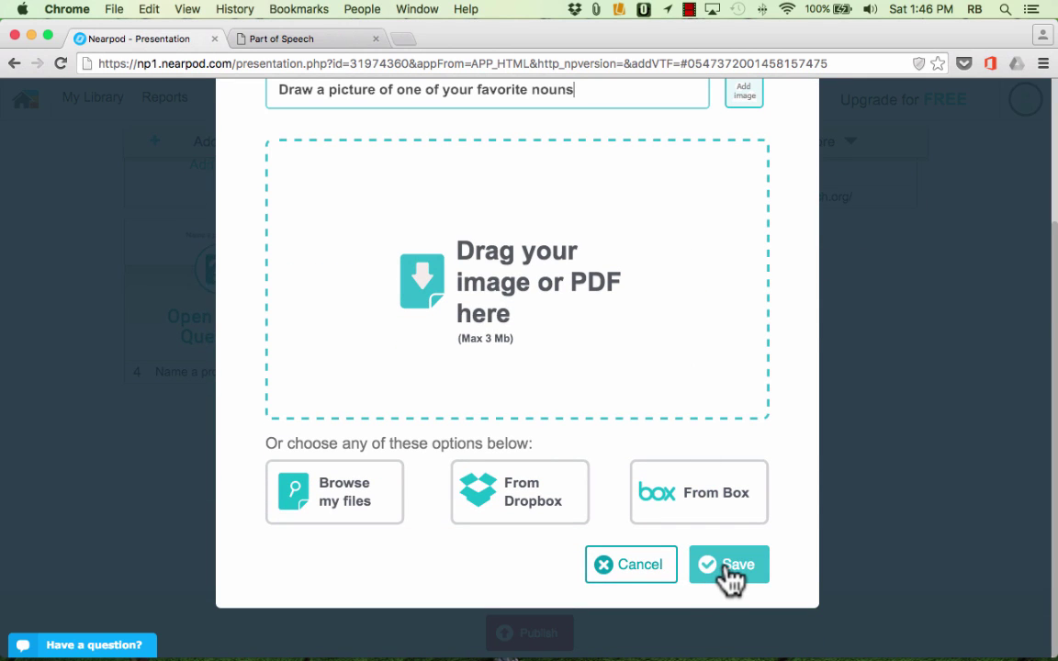
pyautogui.click(730, 571)
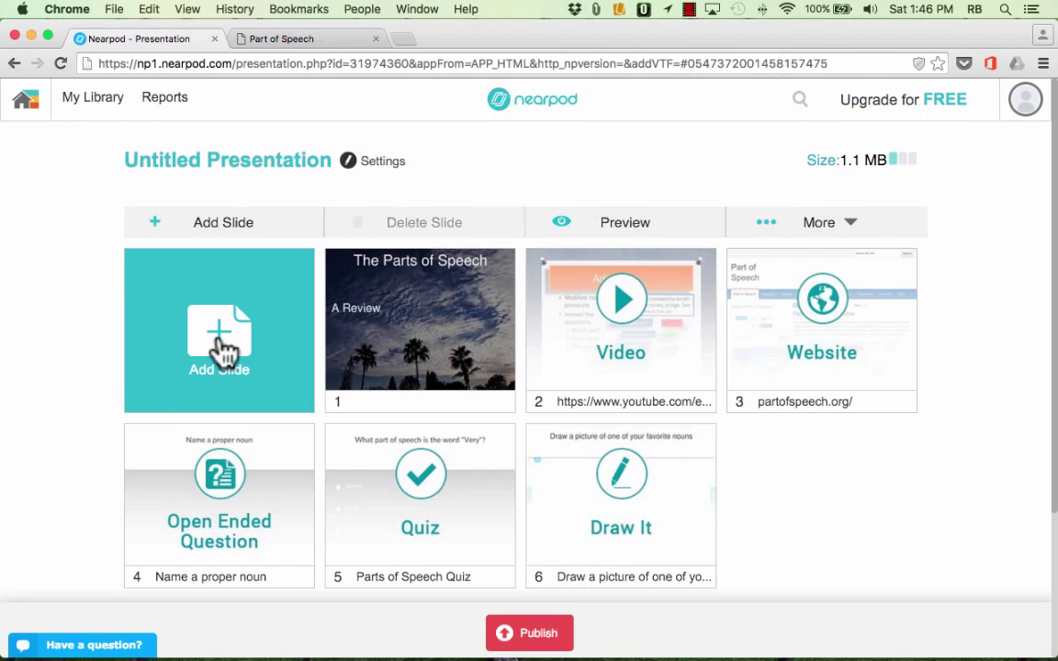
# - Add a Fill in the Blanks slide with 'Hi, how are you?', making 'how' the blank
pyautogui.click(224, 349)
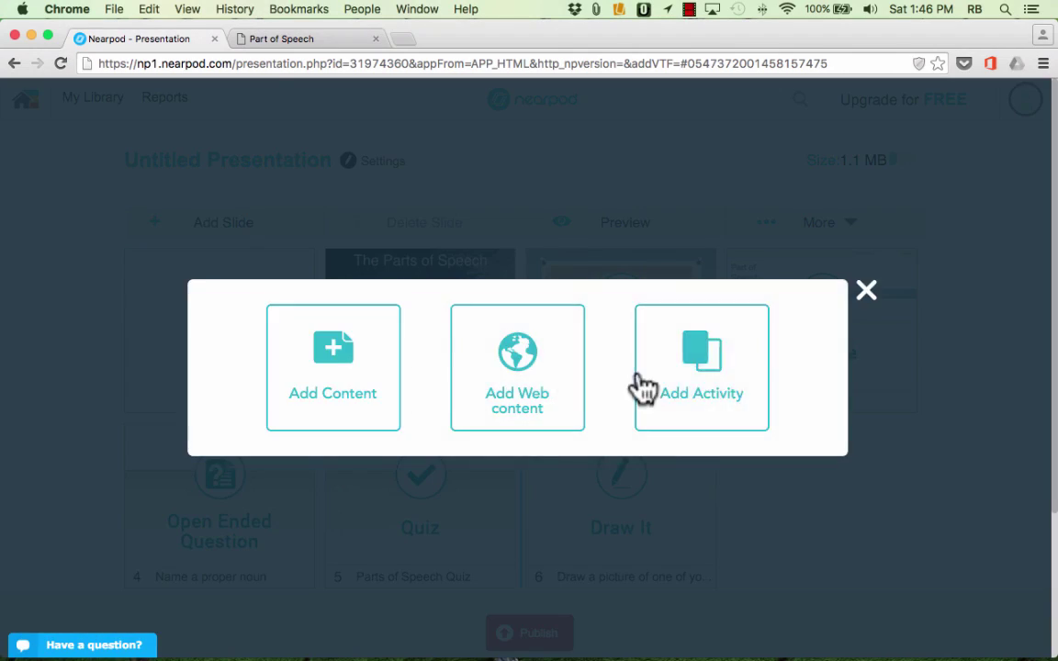
pyautogui.click(669, 385)
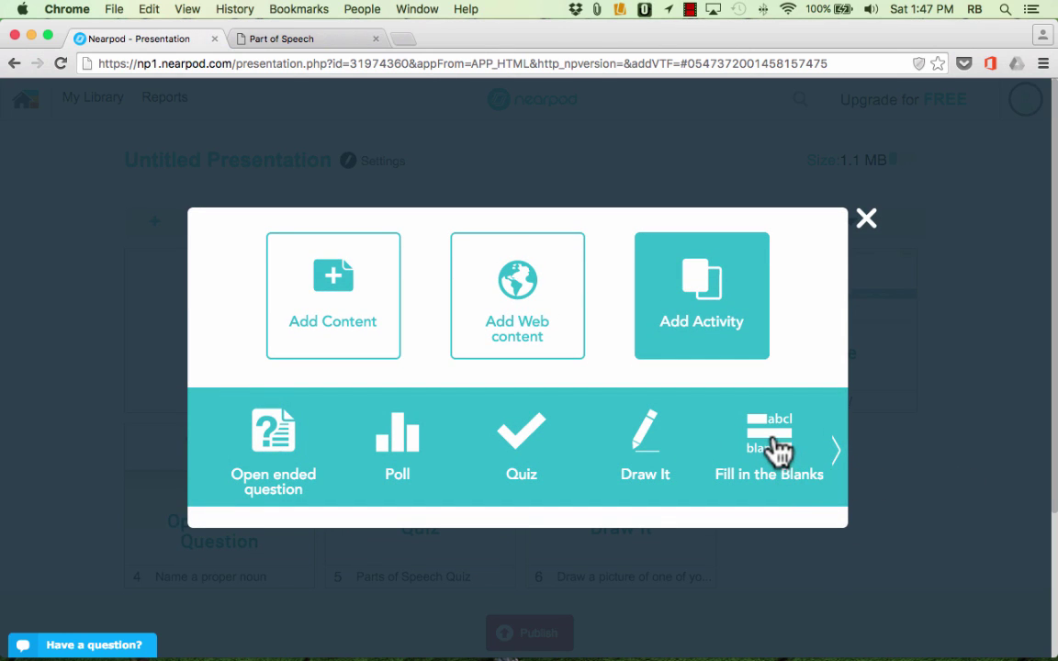
pyautogui.click(777, 448)
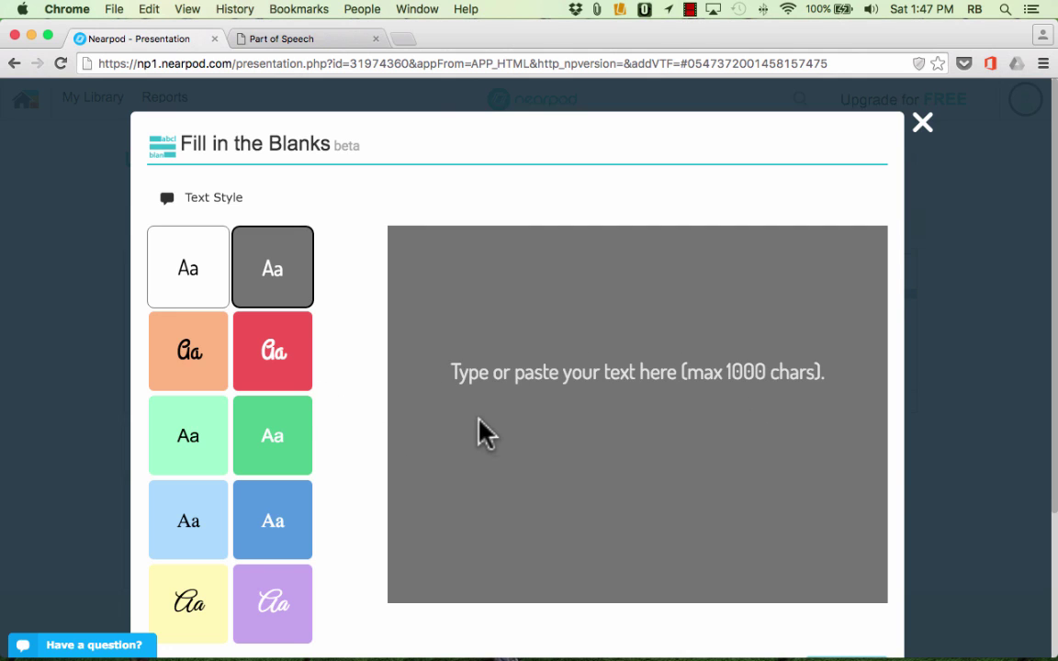
pyautogui.write('Hi, how are you?')
pyautogui.scroll(-1, 643, 514)
pyautogui.click(843, 619)
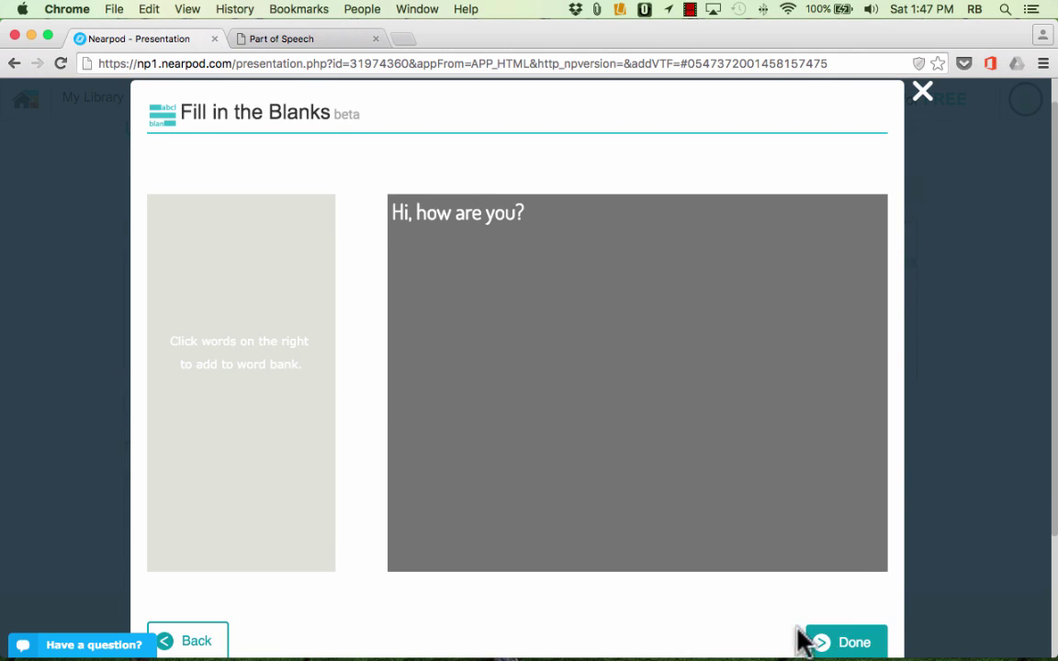
pyautogui.click(430, 217)
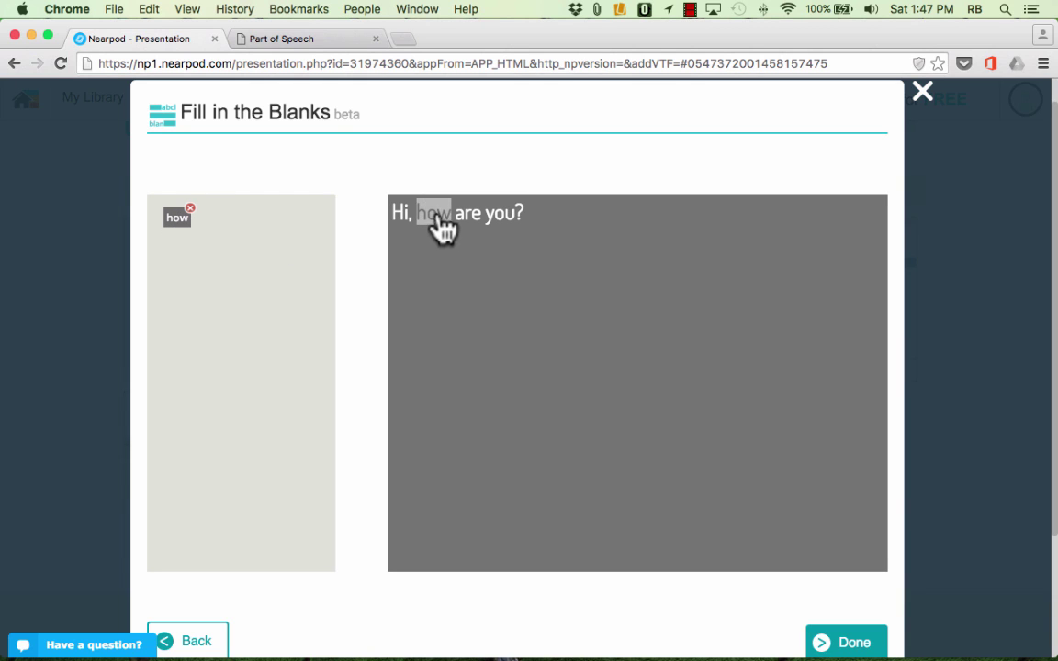
pyautogui.click(854, 644)
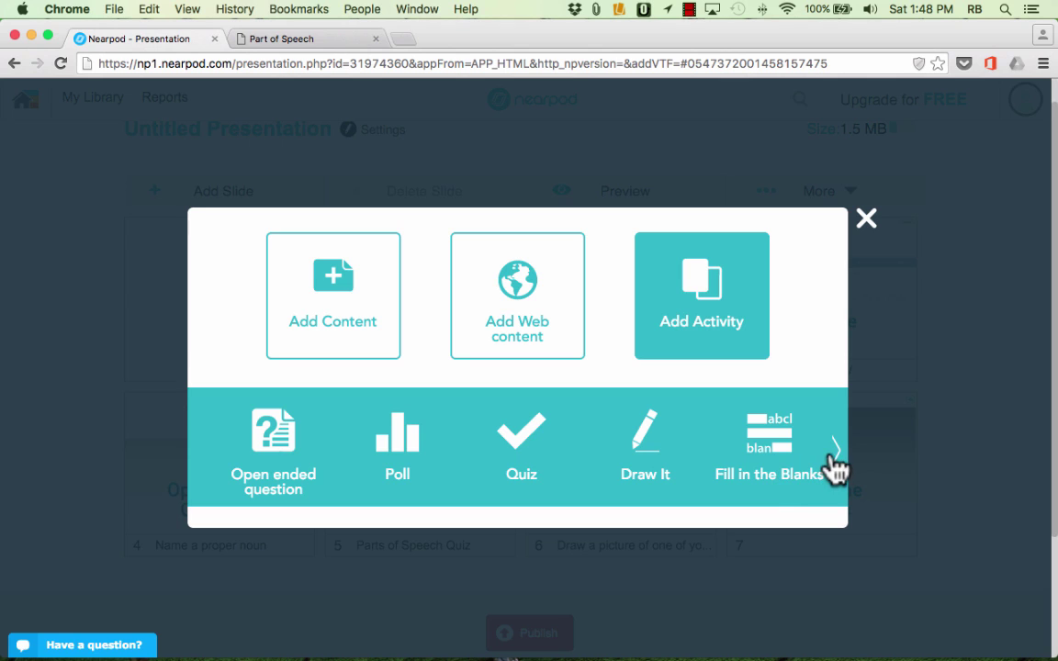
# - Look at the premium Memory Test activity, dismiss its notice, and return to the slides
pyautogui.click(834, 452)
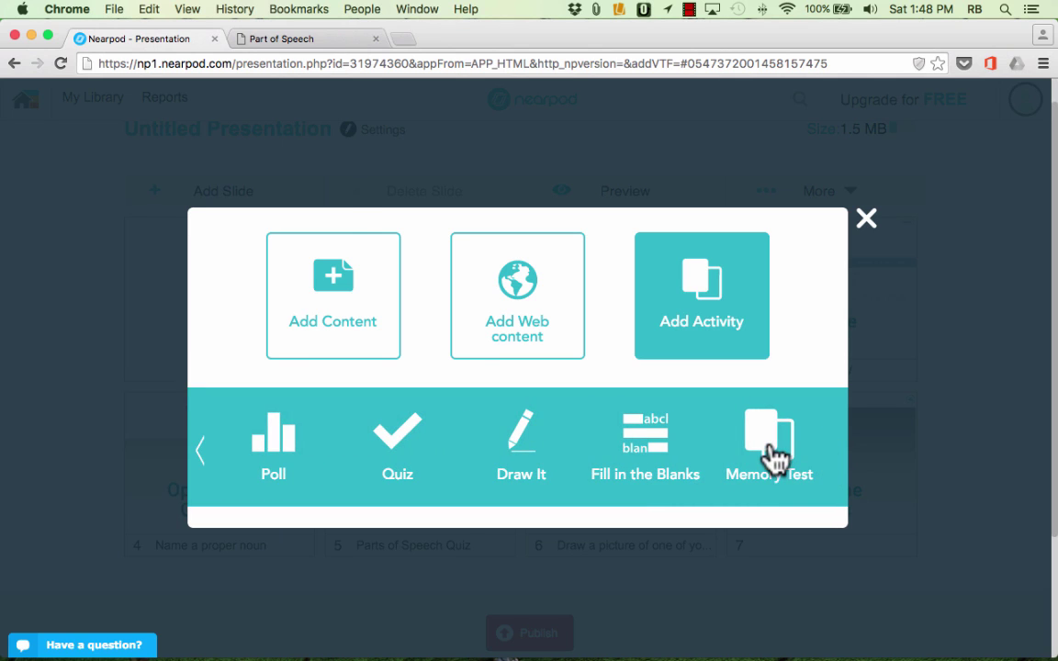
pyautogui.click(771, 452)
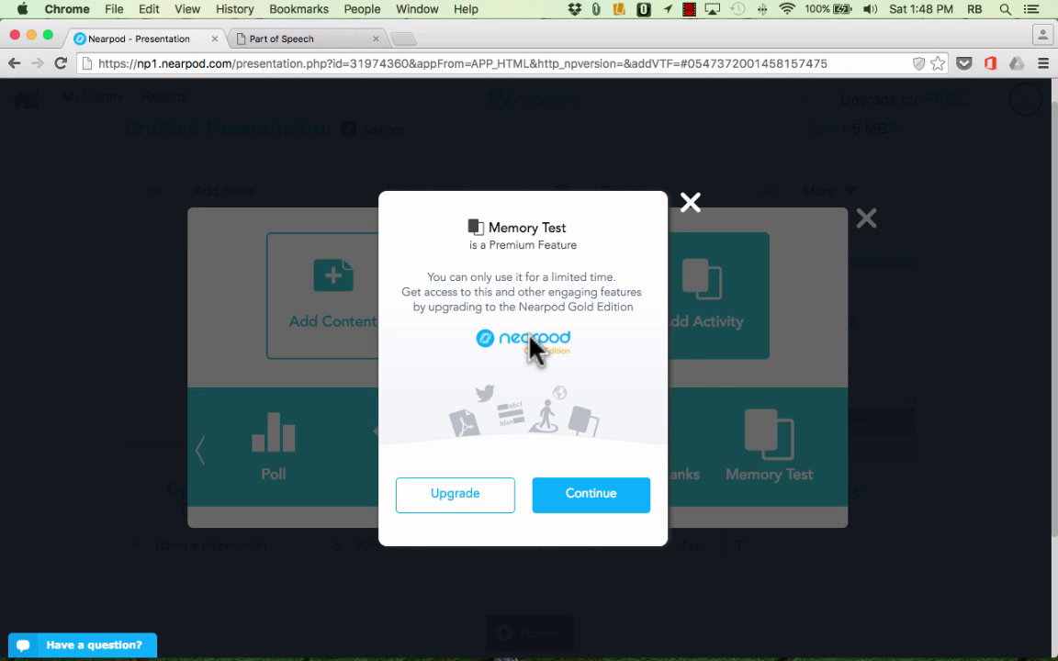
pyautogui.click(691, 203)
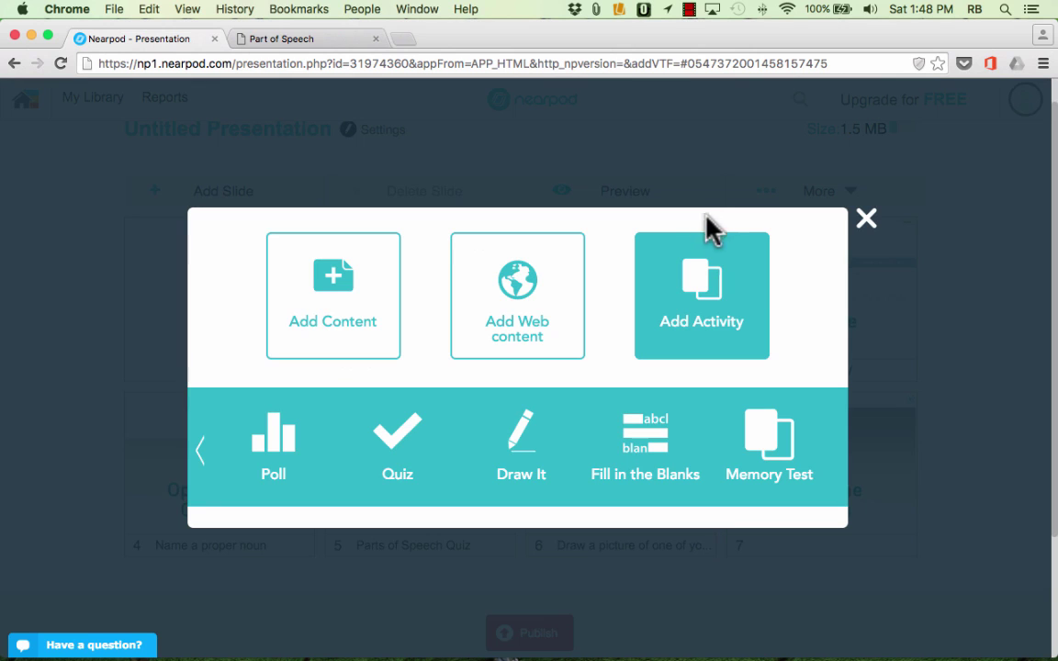
pyautogui.click(866, 221)
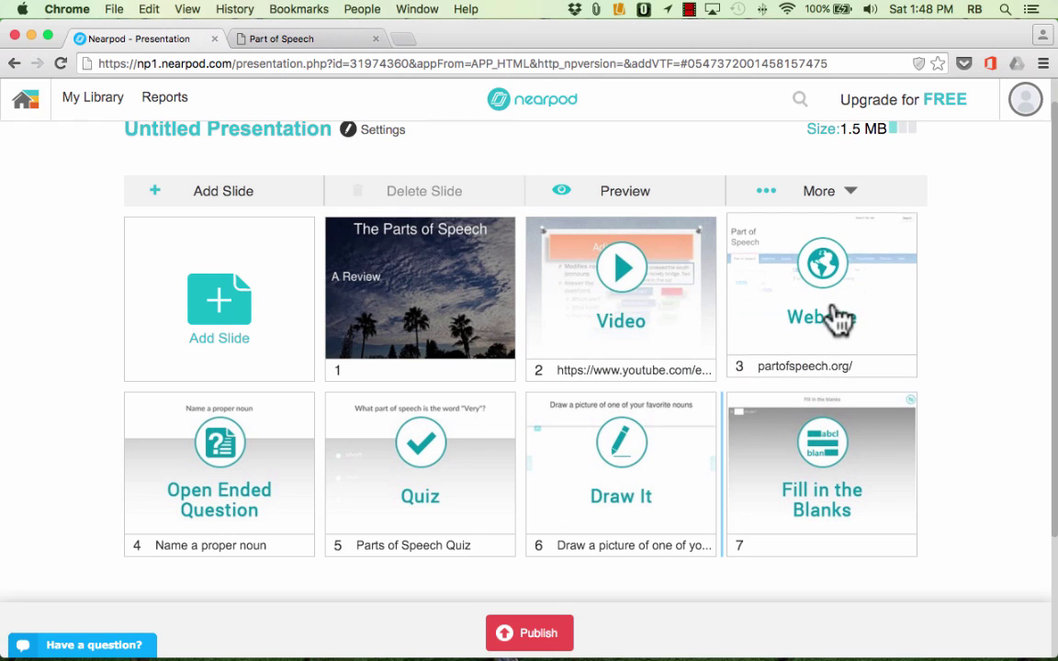
# - Change the title 'Untitled Presentation' to 'The Parts of Speech'
pyautogui.scroll(1, 918, 294)
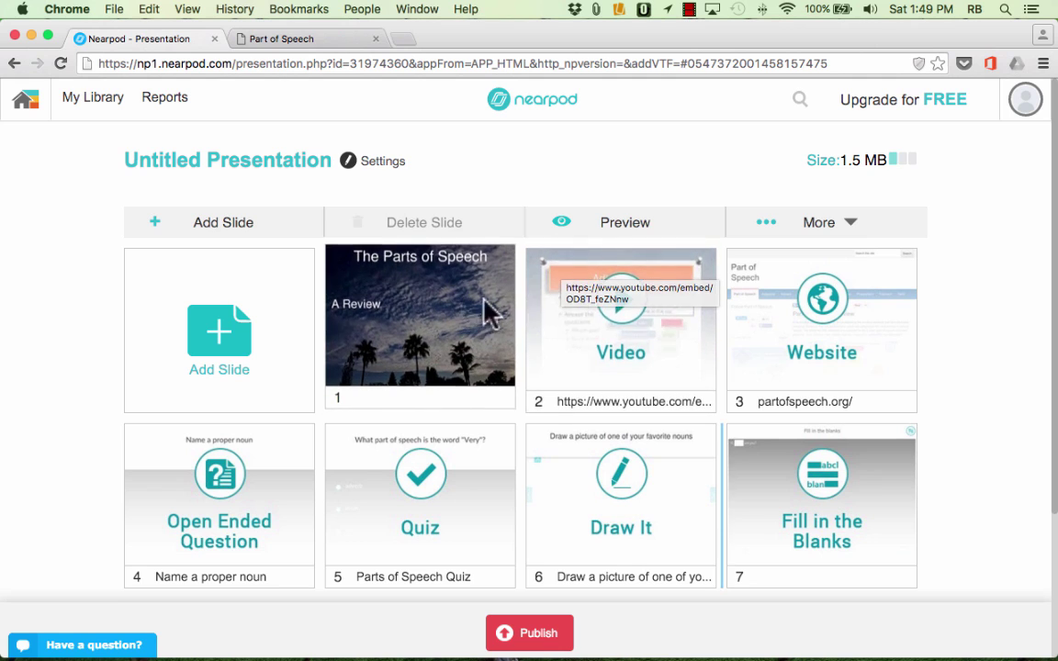
pyautogui.click(232, 162)
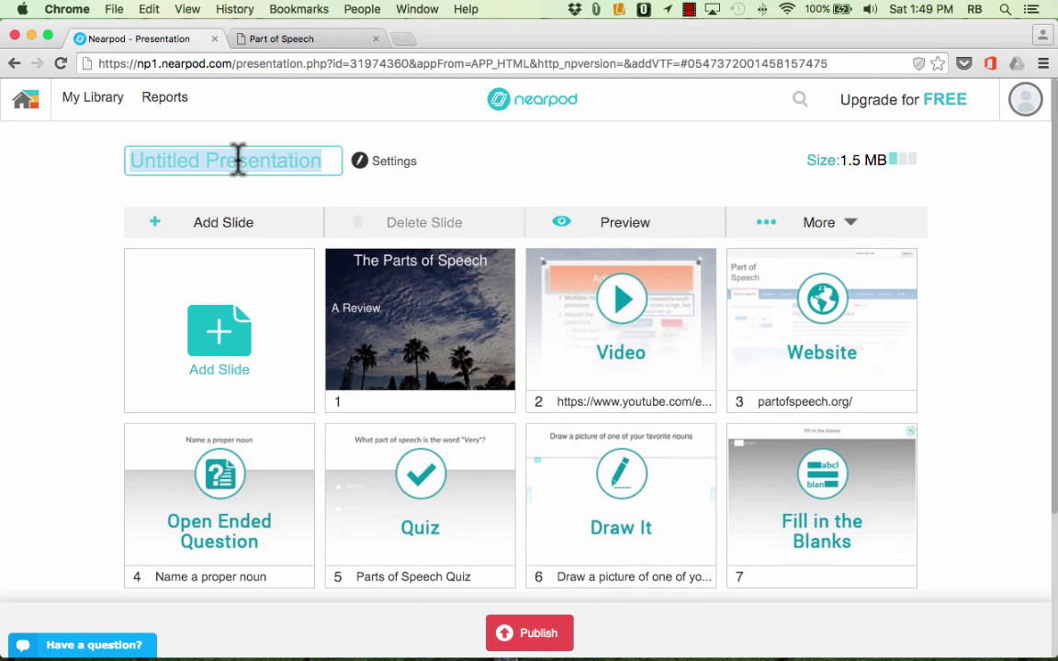
pyautogui.write('The ')
pyautogui.write('Parts of Speec')
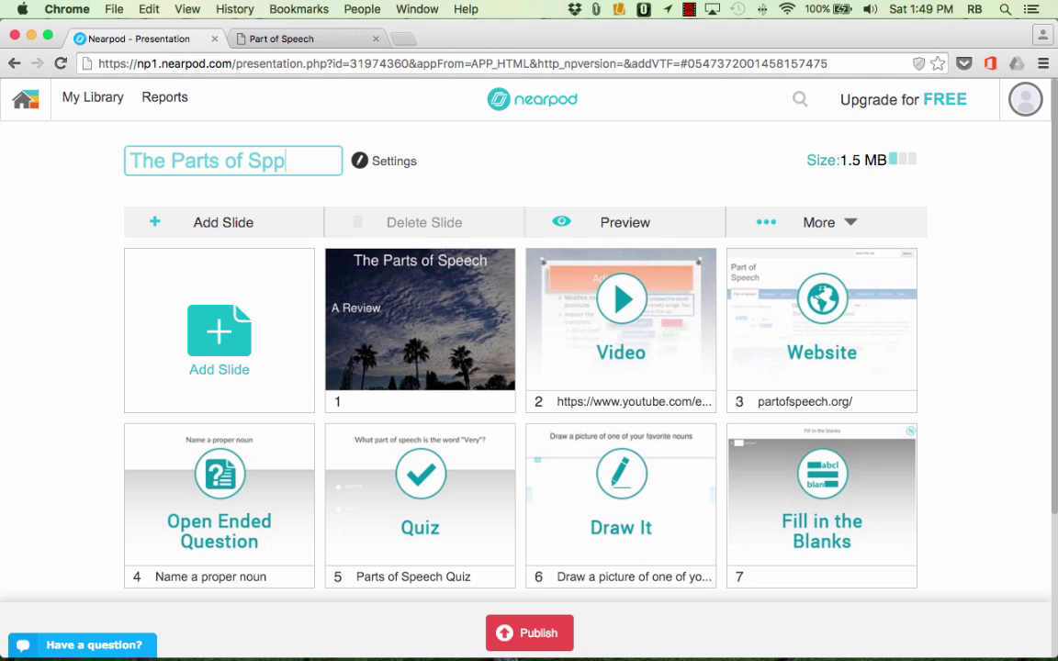
pyautogui.write('h')
pyautogui.click(491, 154)
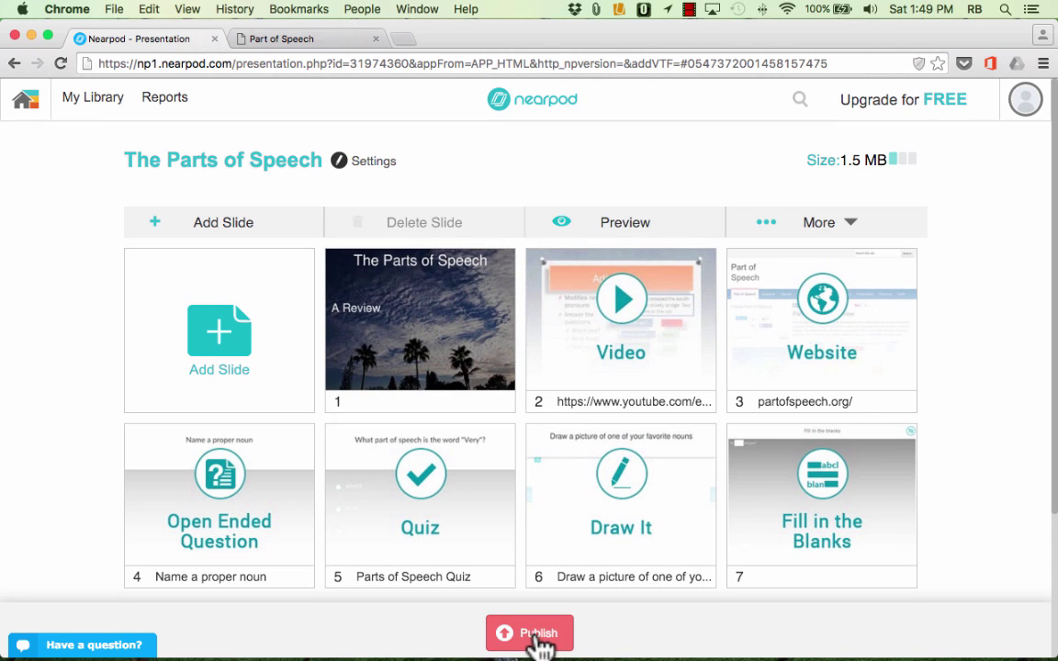
# - Enter a placeholder description, tag grades 6th, 7th, 8th and English Language Arts, and publish
pyautogui.click(540, 643)
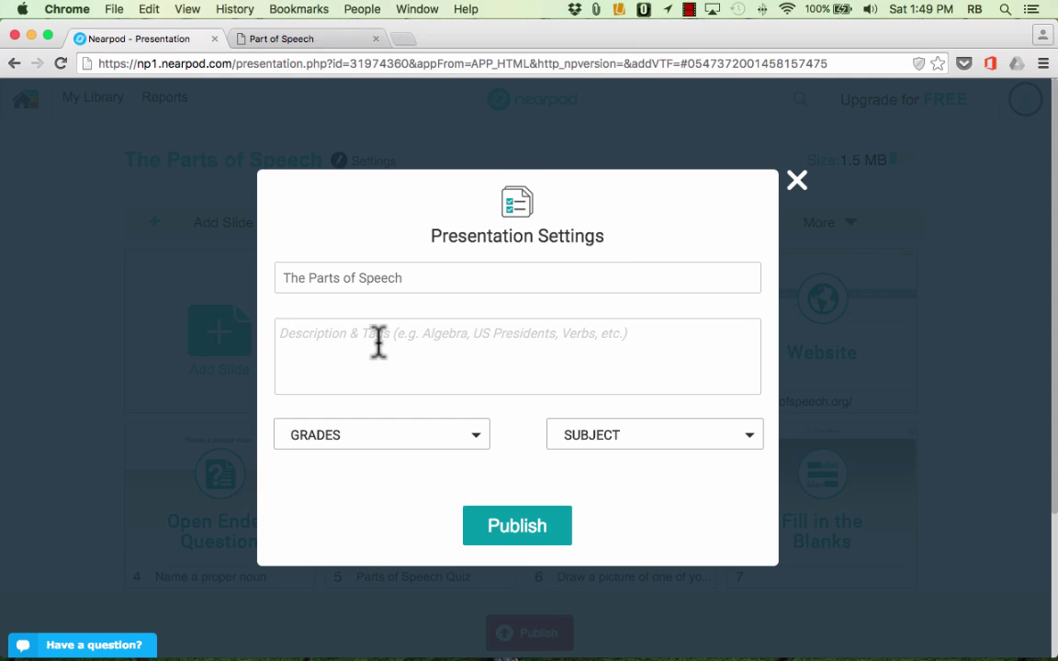
pyautogui.write('fjkals;k fkaskdfkadf as ;kldfa')
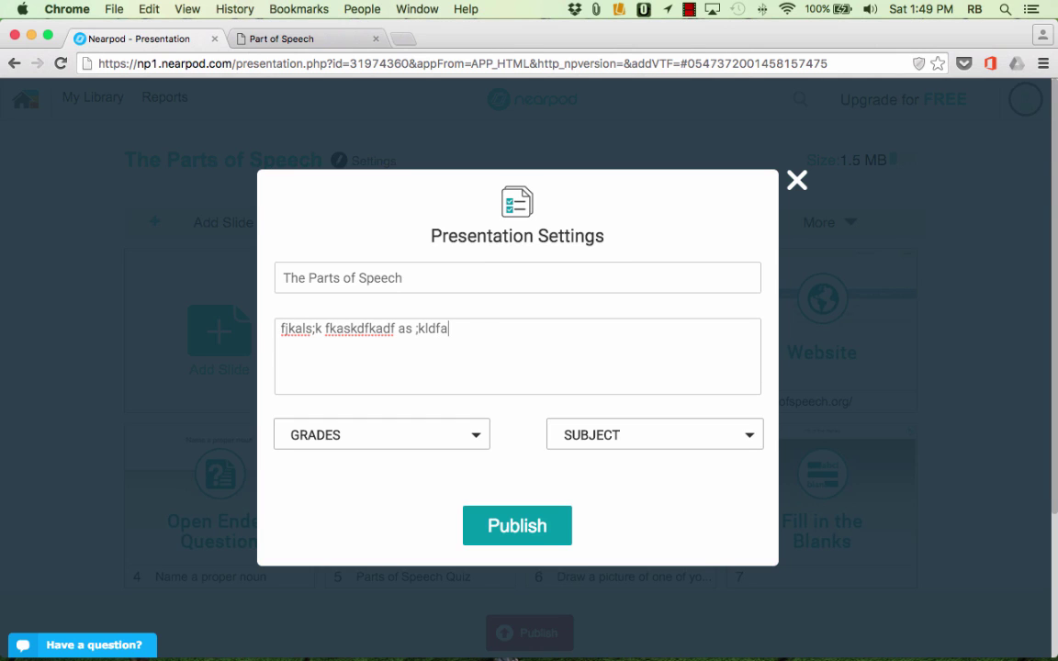
pyautogui.write('dfjskl;ajs df')
pyautogui.click(427, 435)
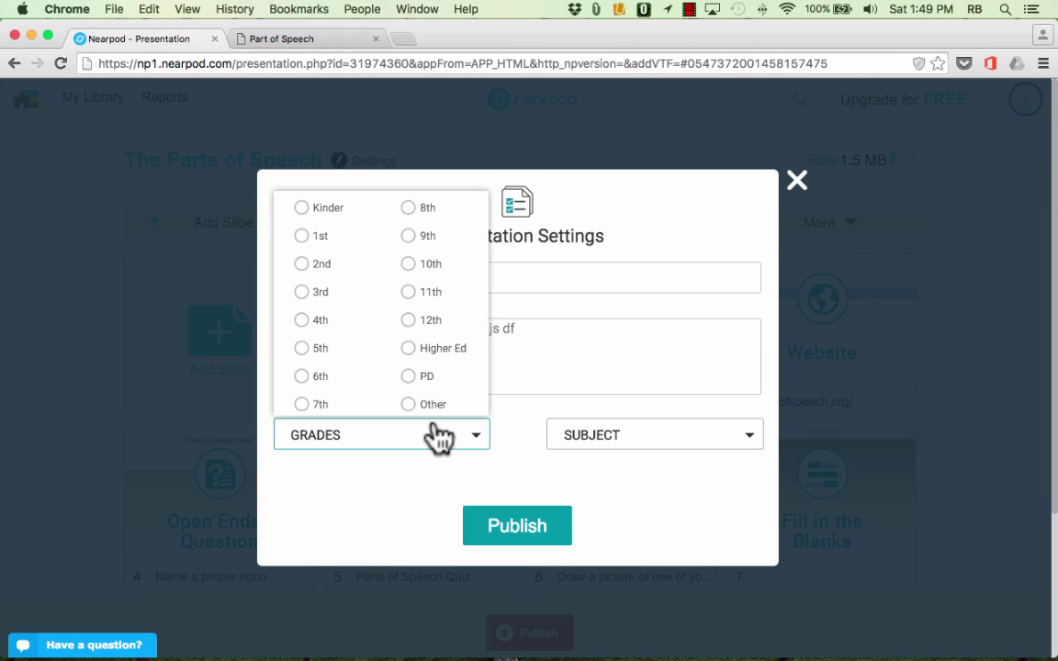
pyautogui.click(308, 404)
pyautogui.click(414, 207)
pyautogui.click(307, 375)
pyautogui.click(634, 439)
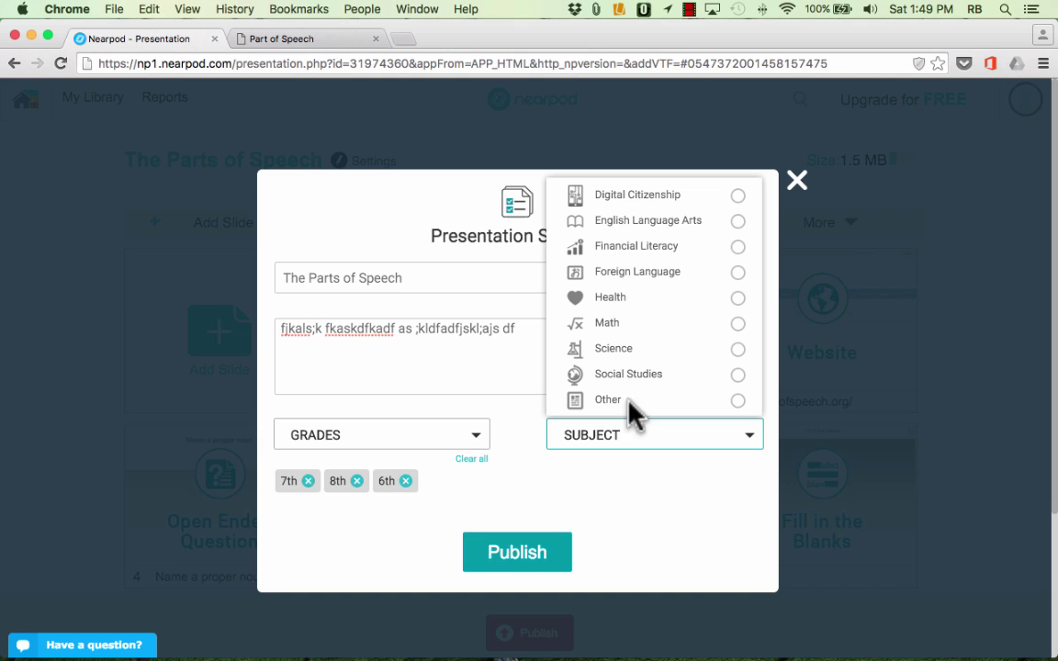
pyautogui.click(623, 225)
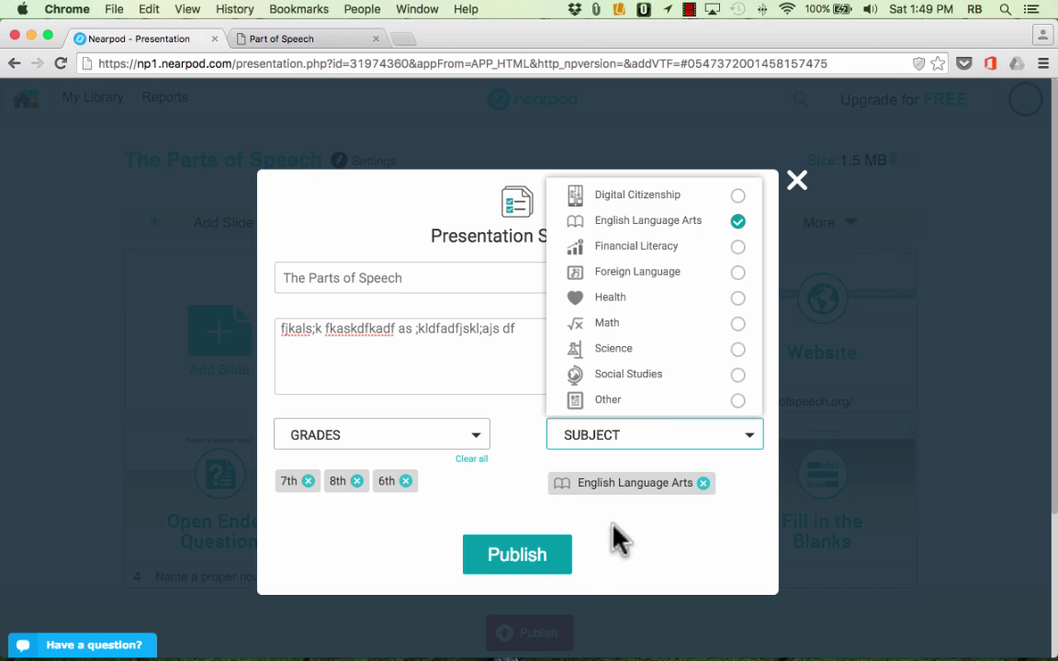
pyautogui.click(549, 564)
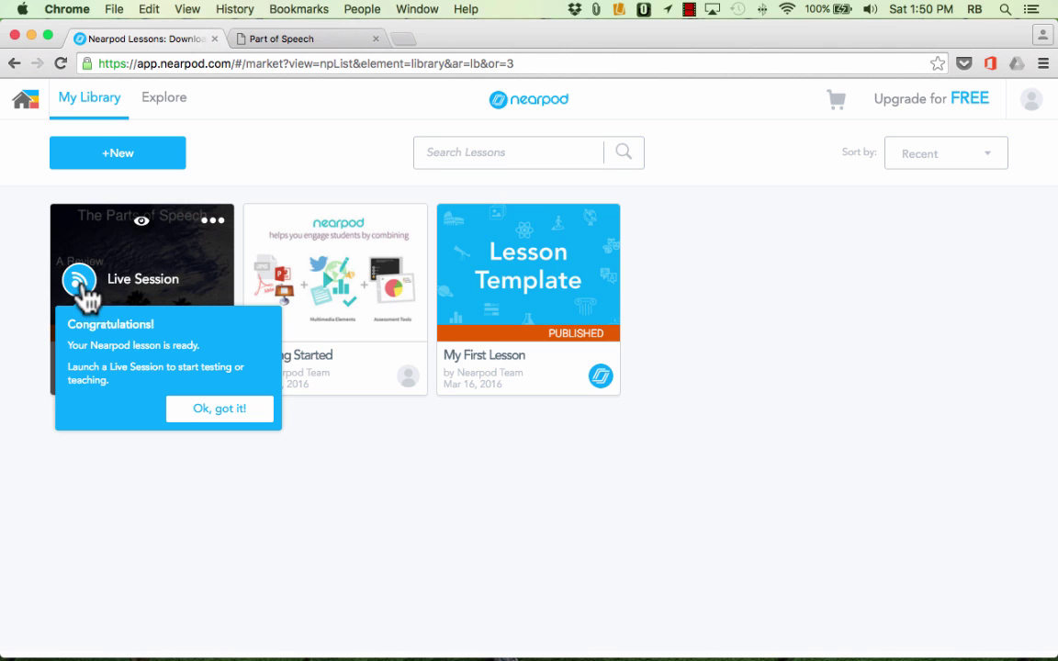
# - Launch a live session of the lesson, then select the second tab's address bar for nearpod.com
pyautogui.click(81, 285)
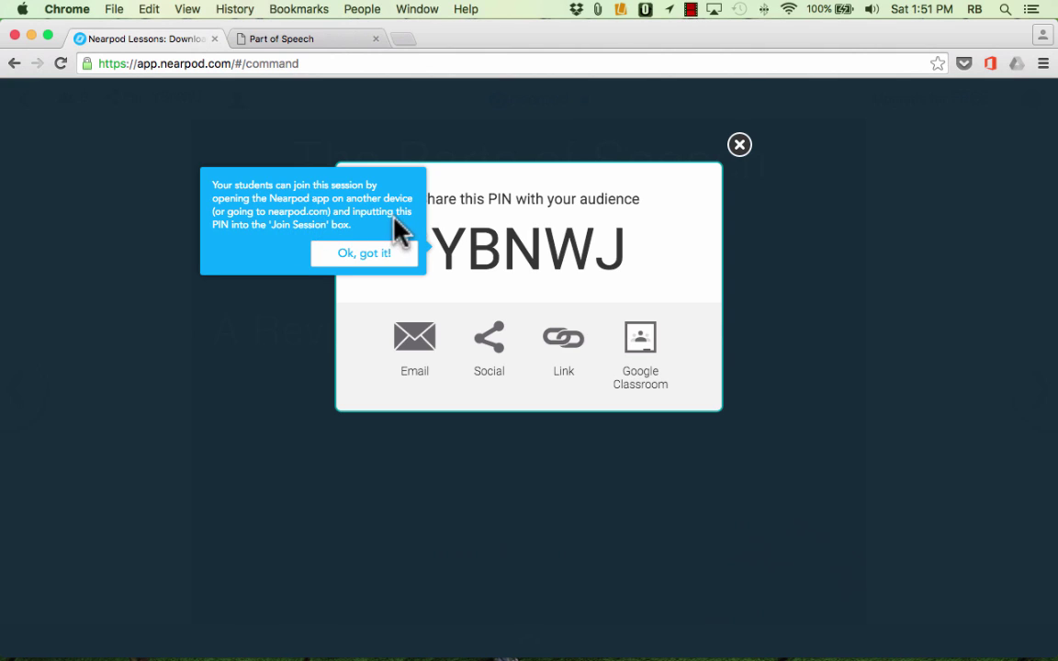
pyautogui.click(365, 266)
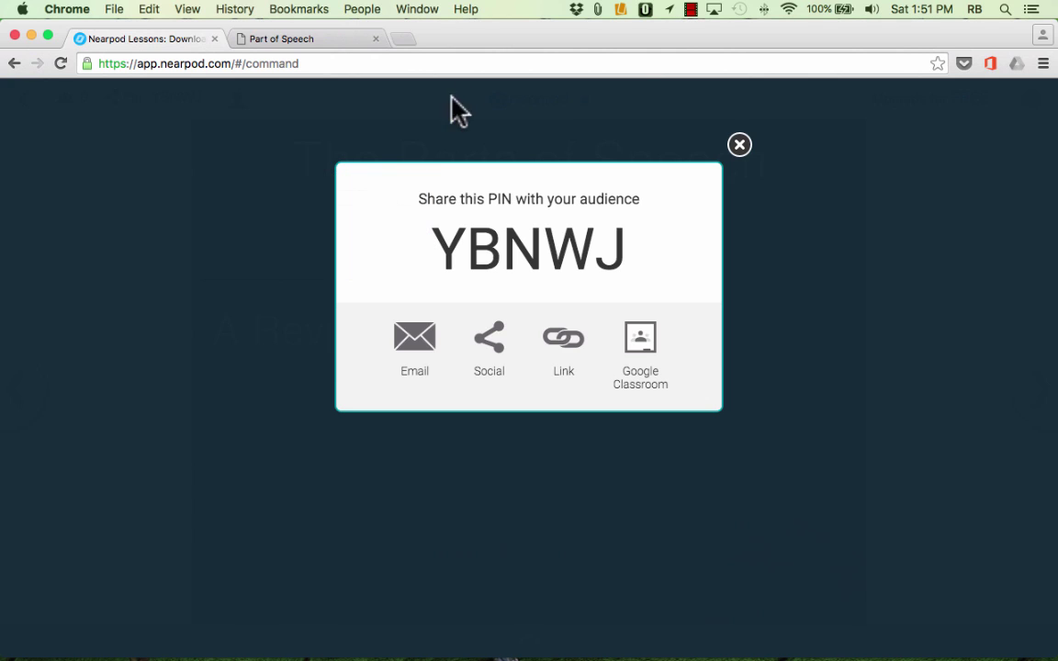
pyautogui.click(337, 41)
pyautogui.click(287, 71)
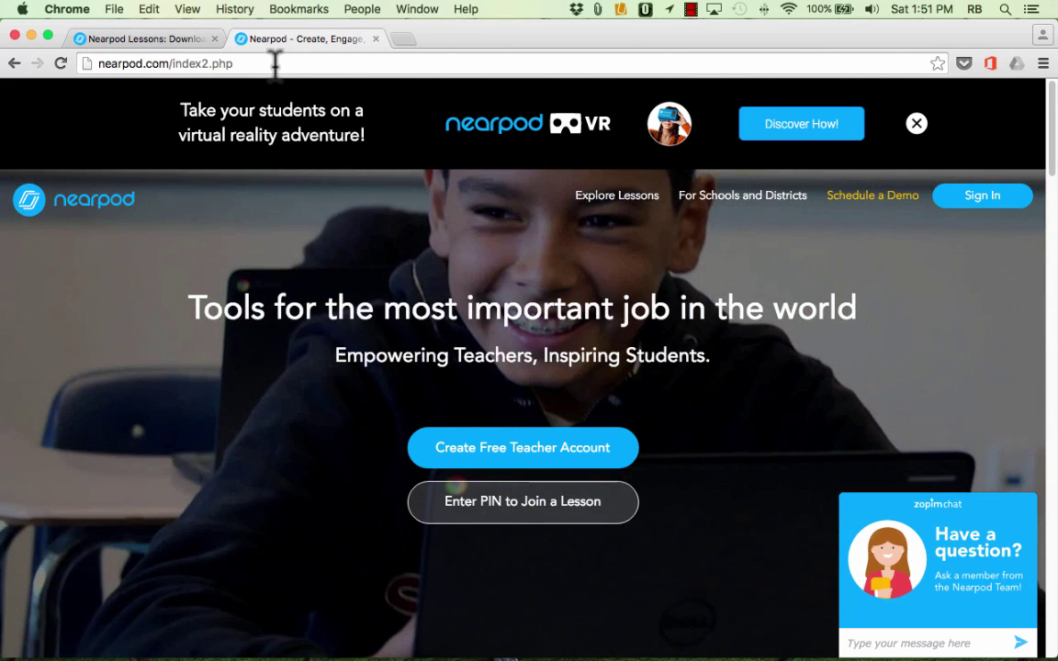
# - Copy the session PIN from the teacher tab, paste it into the join field, and join with a student name
pyautogui.click(498, 512)
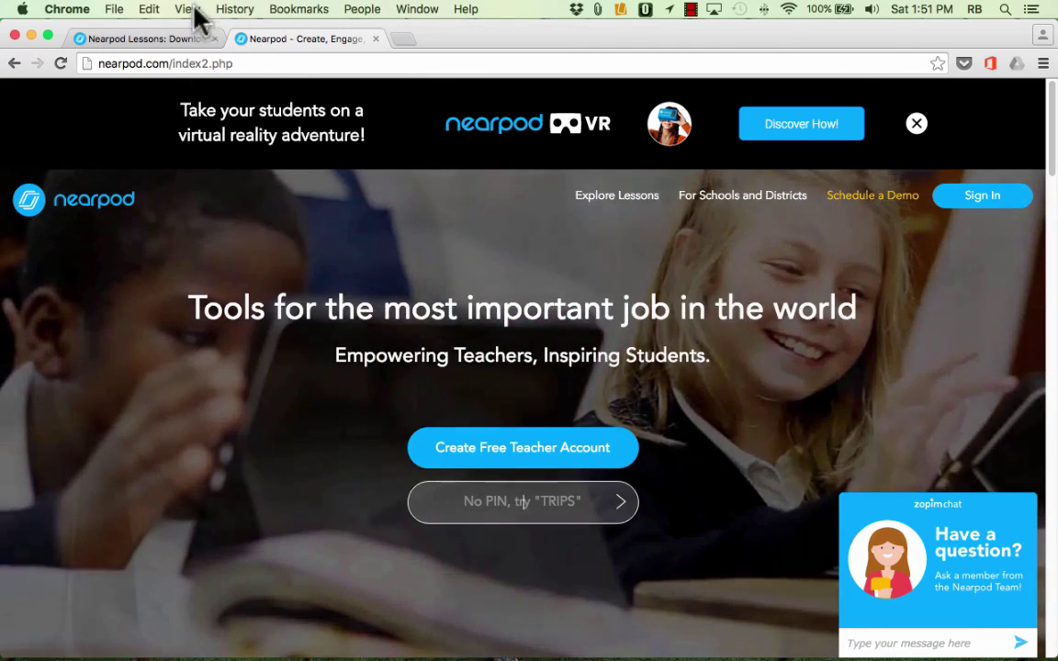
pyautogui.click(138, 39)
pyautogui.moveTo(449, 260); pyautogui.dragTo(632, 248)
pyautogui.press('super+c')
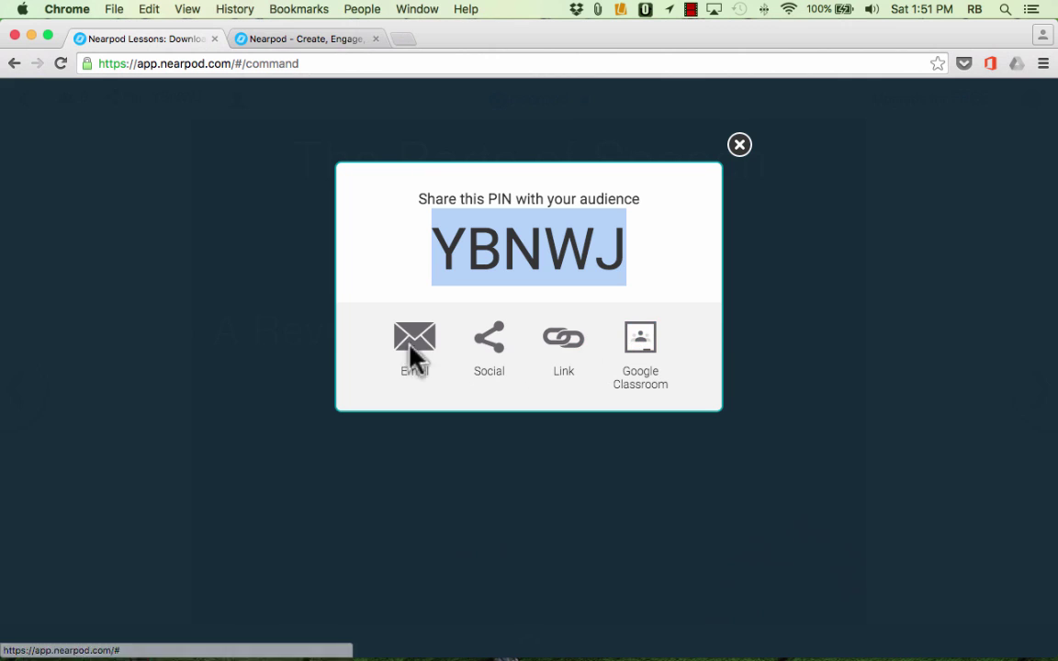
pyautogui.click(334, 37)
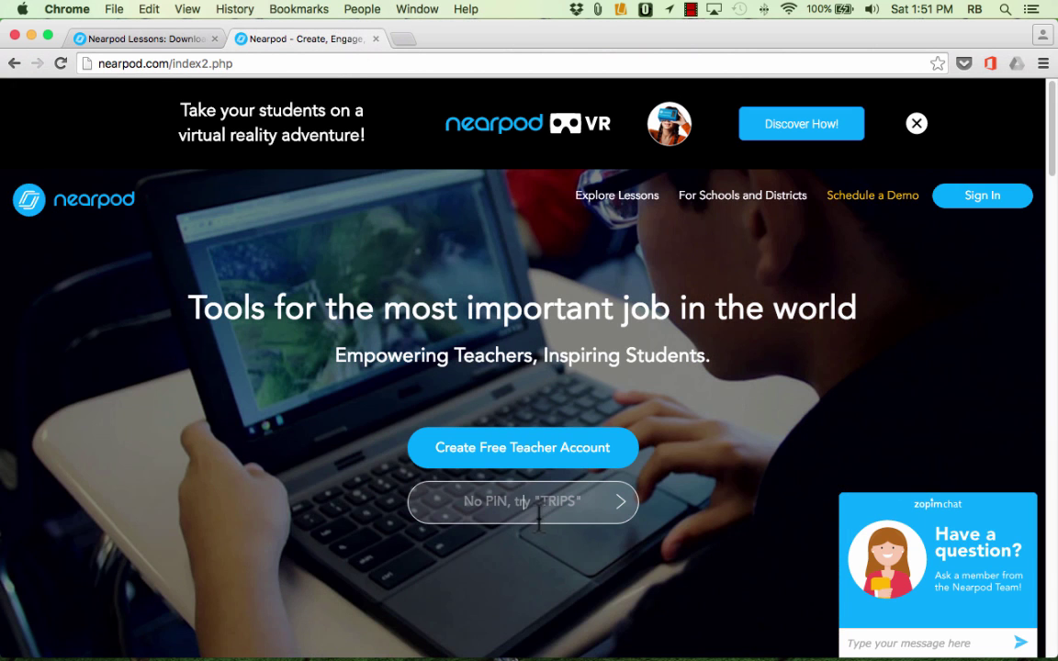
pyautogui.rightClick(526, 502)
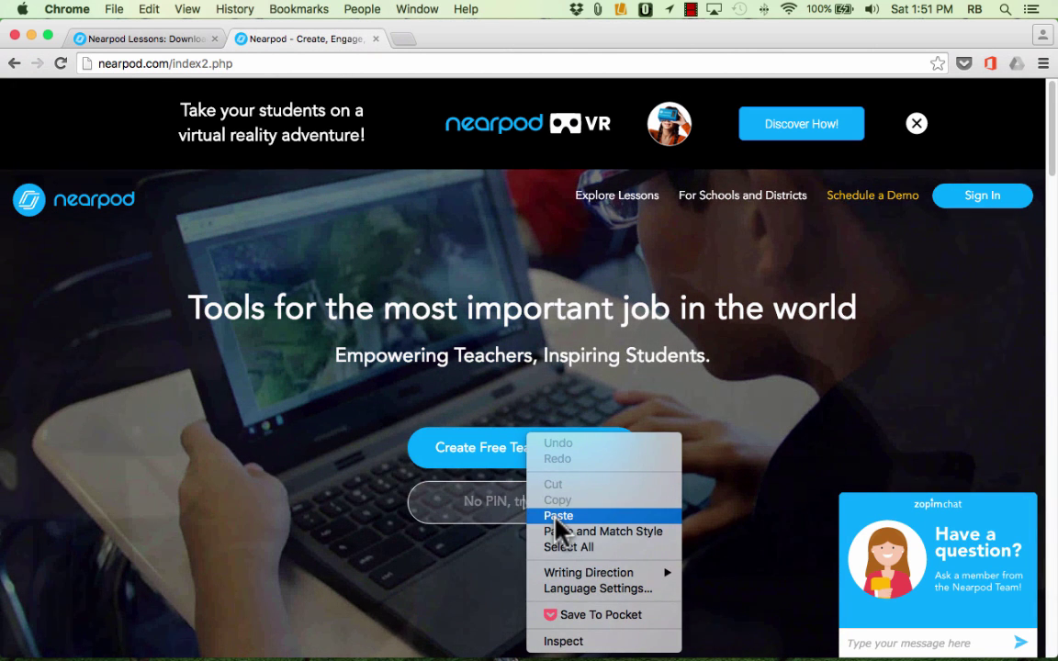
pyautogui.click(557, 516)
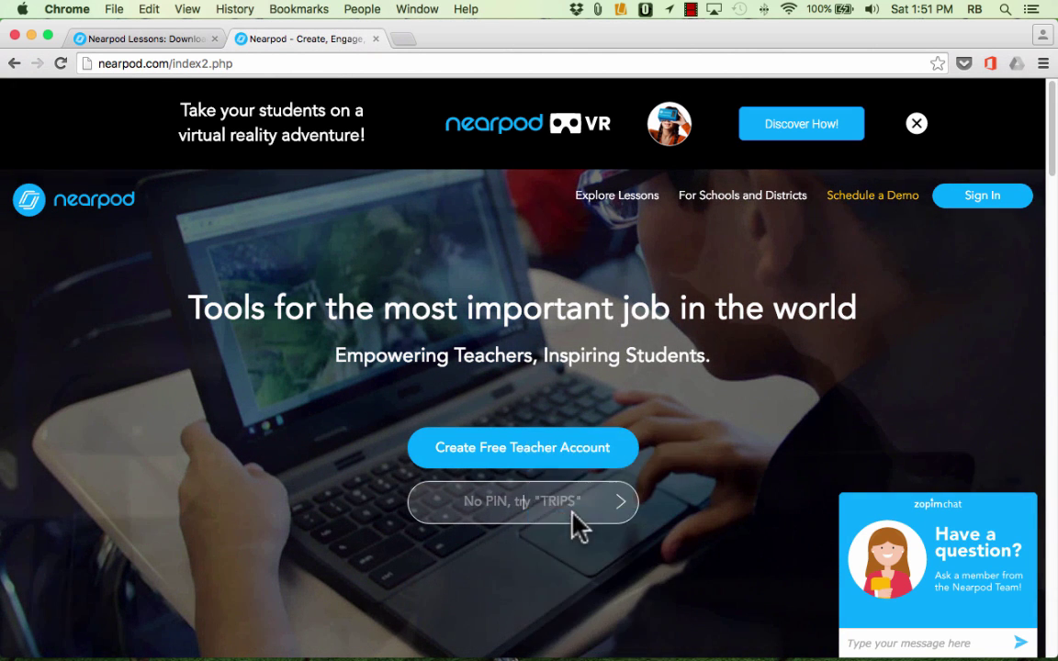
pyautogui.click(621, 505)
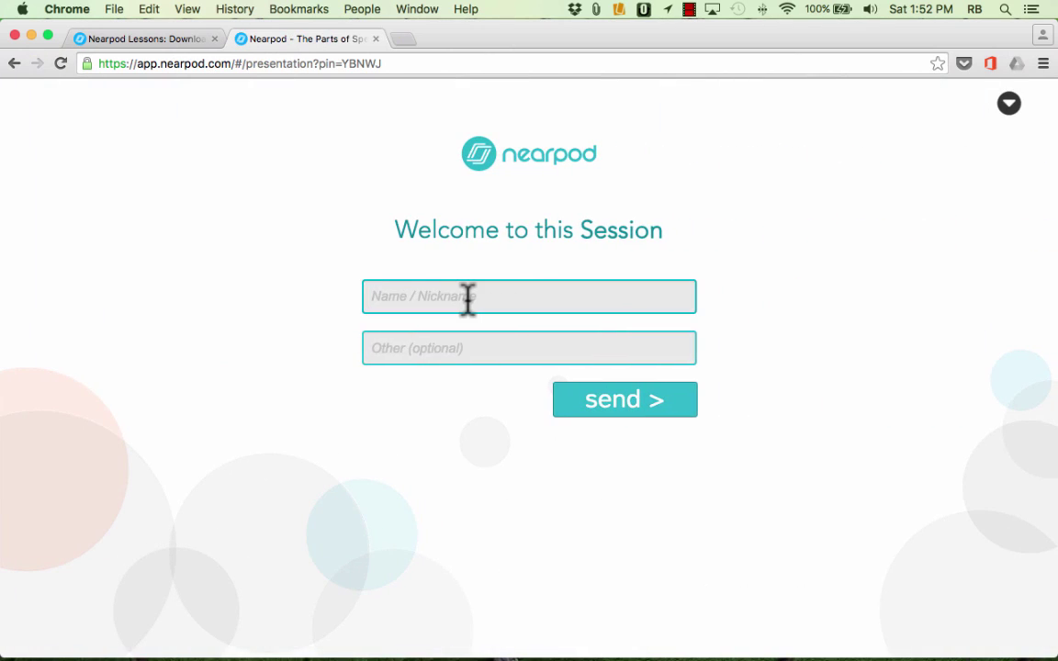
pyautogui.click(420, 345)
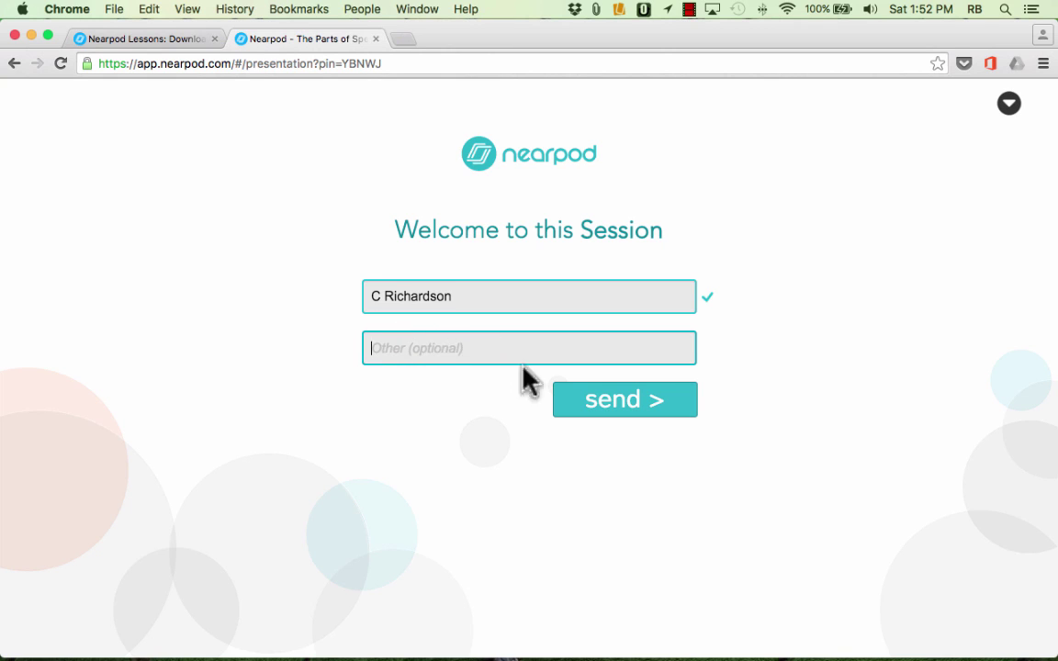
pyautogui.click(656, 403)
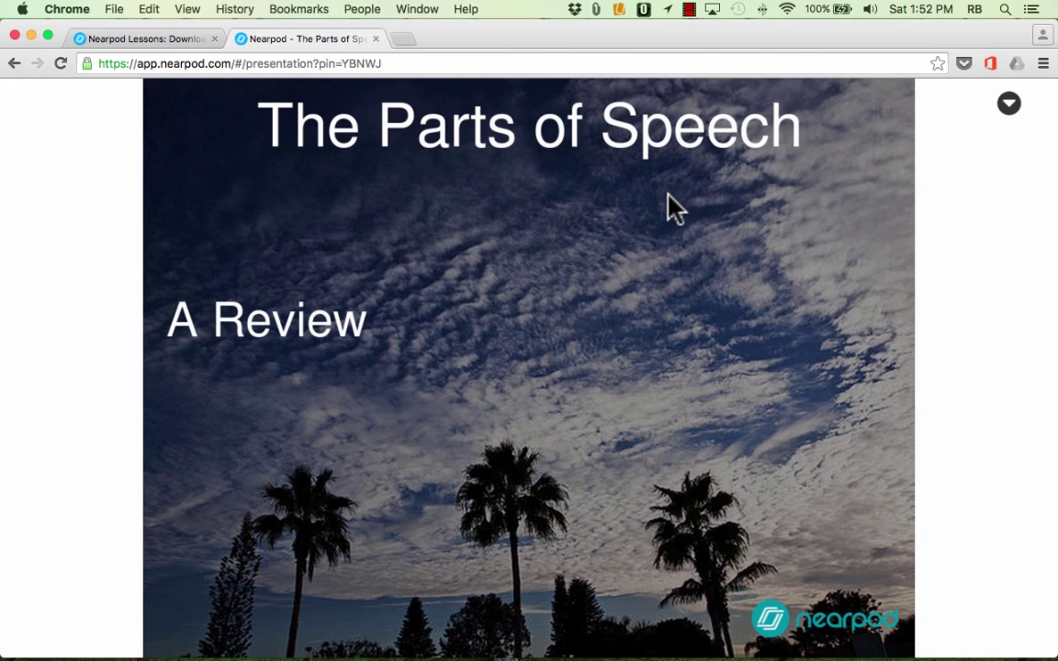
# - Switch back to the teacher's Nearpod Lessons tab showing 2 participants
pyautogui.click(111, 42)
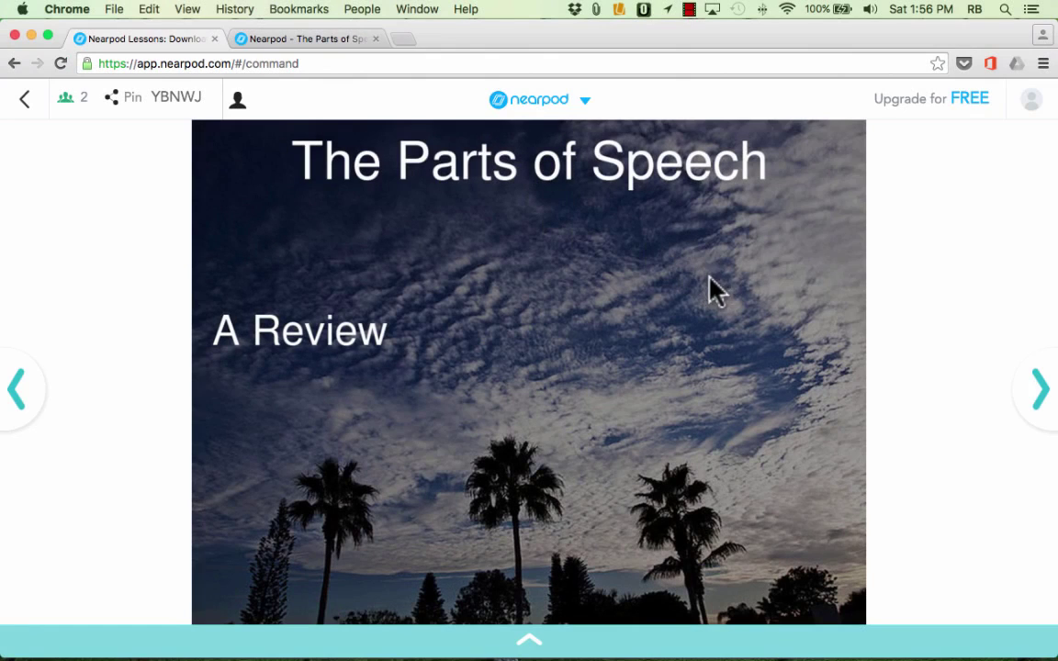
# - Advance two slides, from the Adjective video to the partofspeech.org website slide
pyautogui.click(1039, 398)
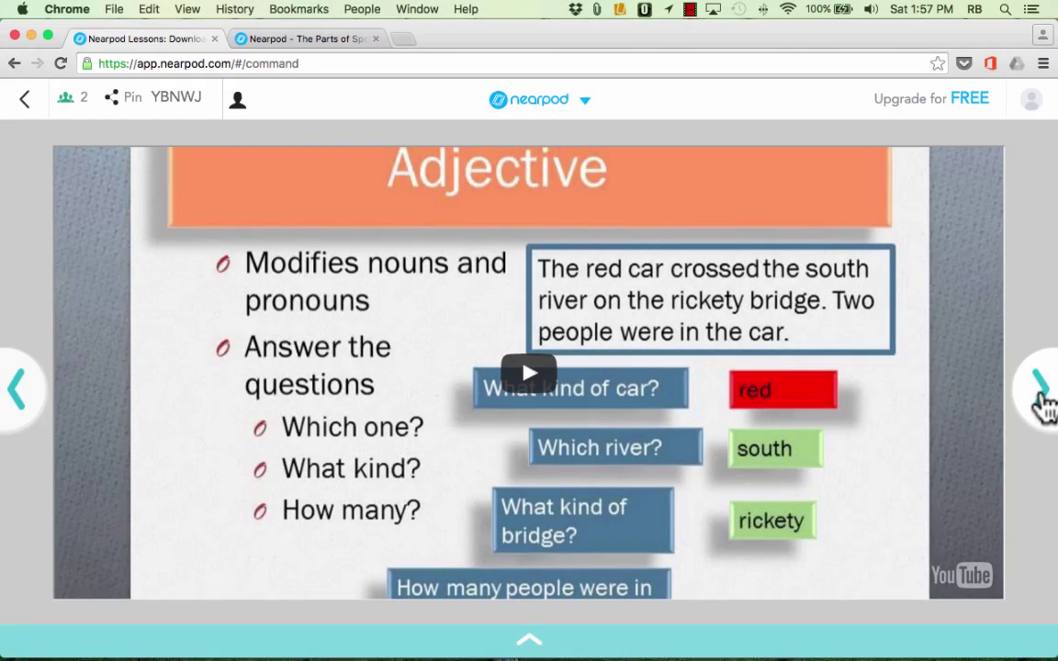
pyautogui.click(1042, 395)
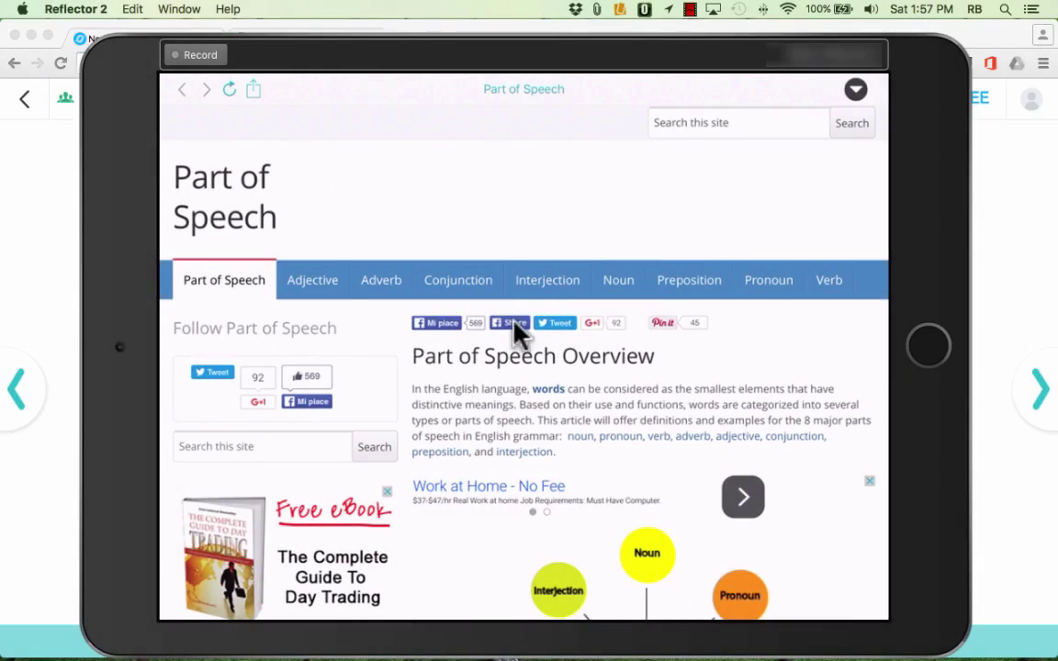
pyautogui.scroll(-3, 640, 326)
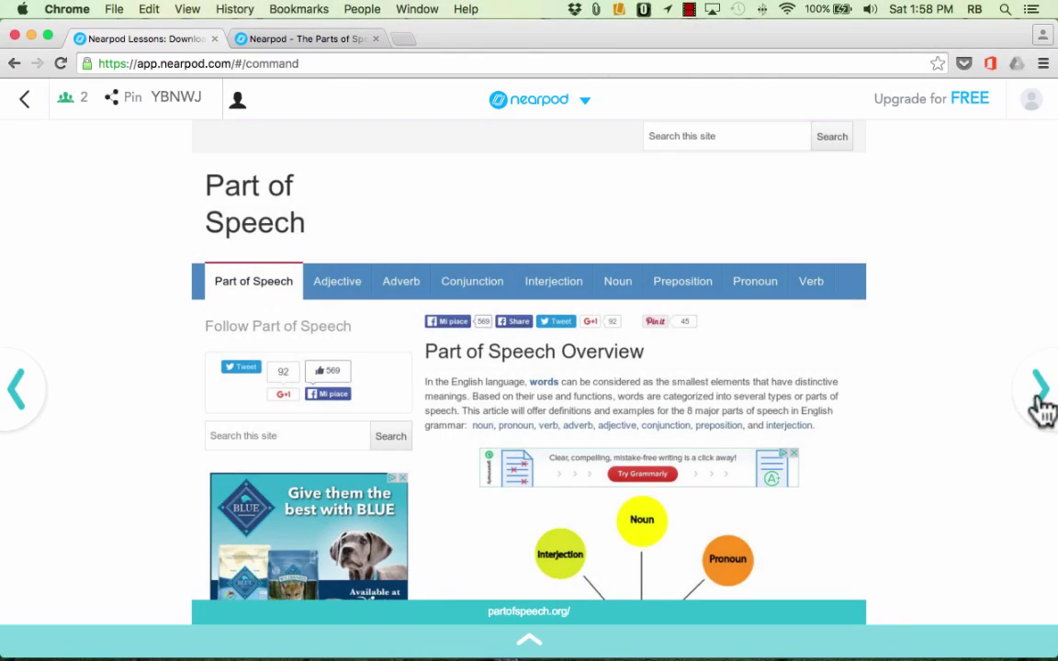
# - Advance to 'Name a proper noun', submit 'George Washington' from the iPad, and share that answer
pyautogui.click(1039, 387)
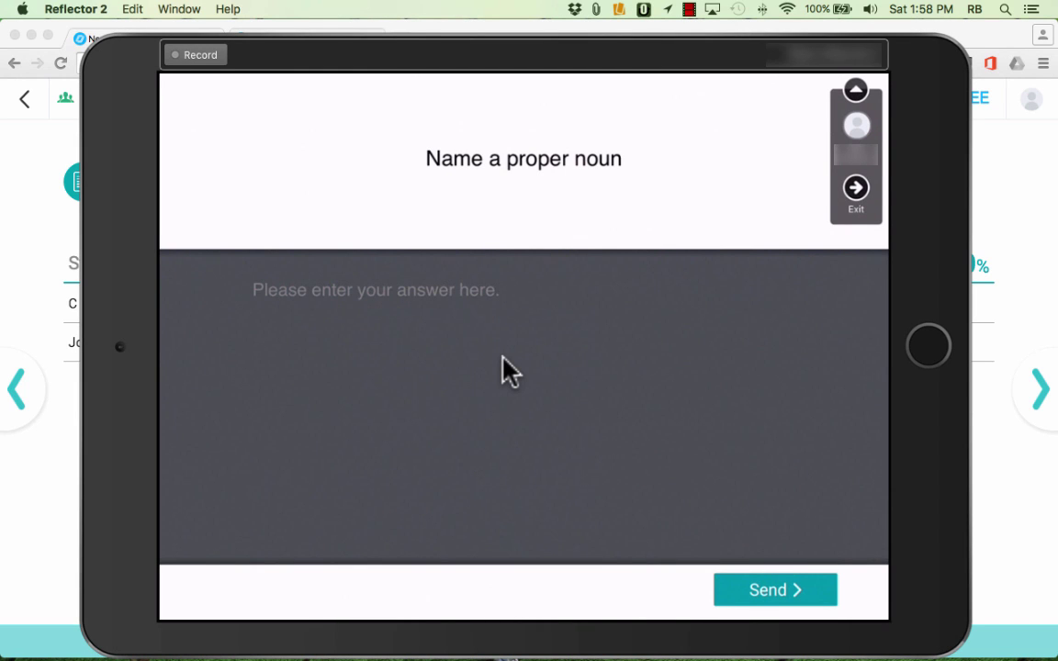
pyautogui.click(502, 357)
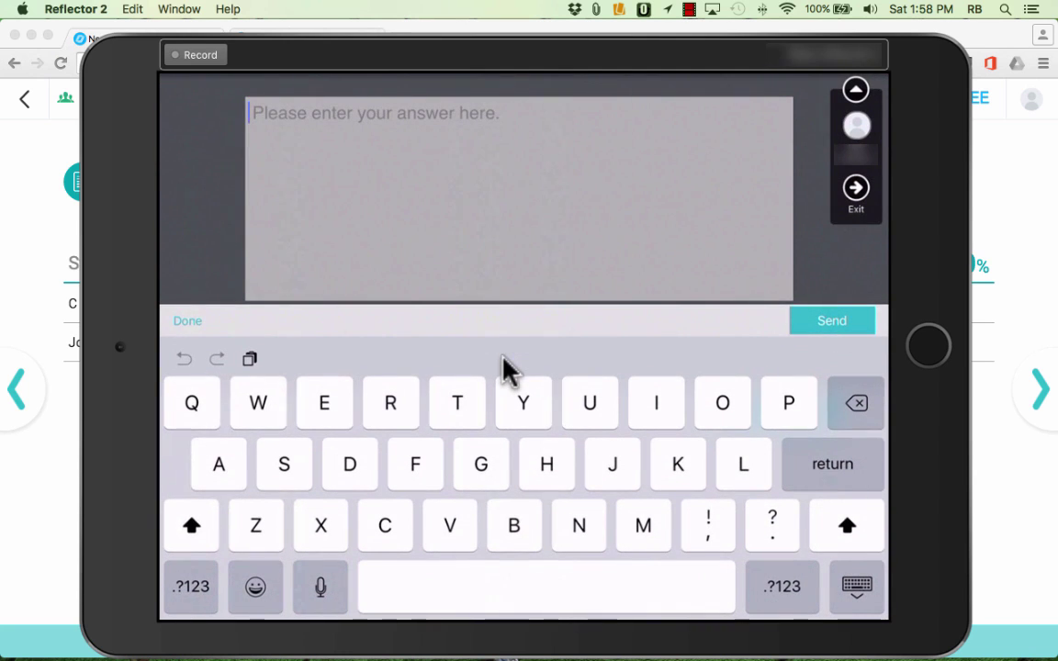
pyautogui.write('George Washington')
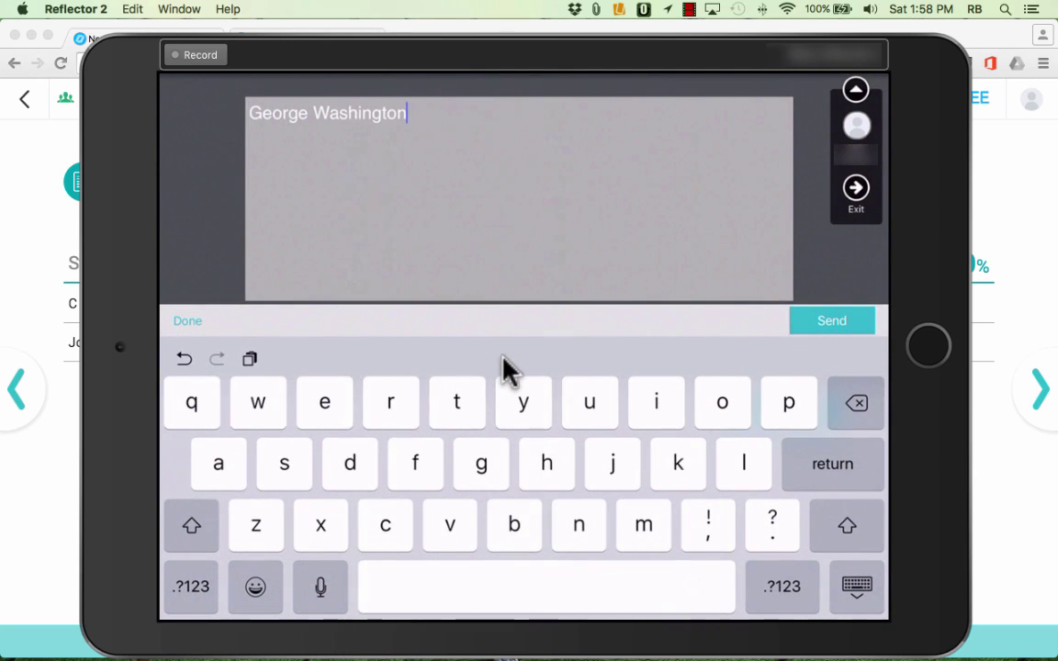
pyautogui.press('Return')
pyautogui.press('Return')
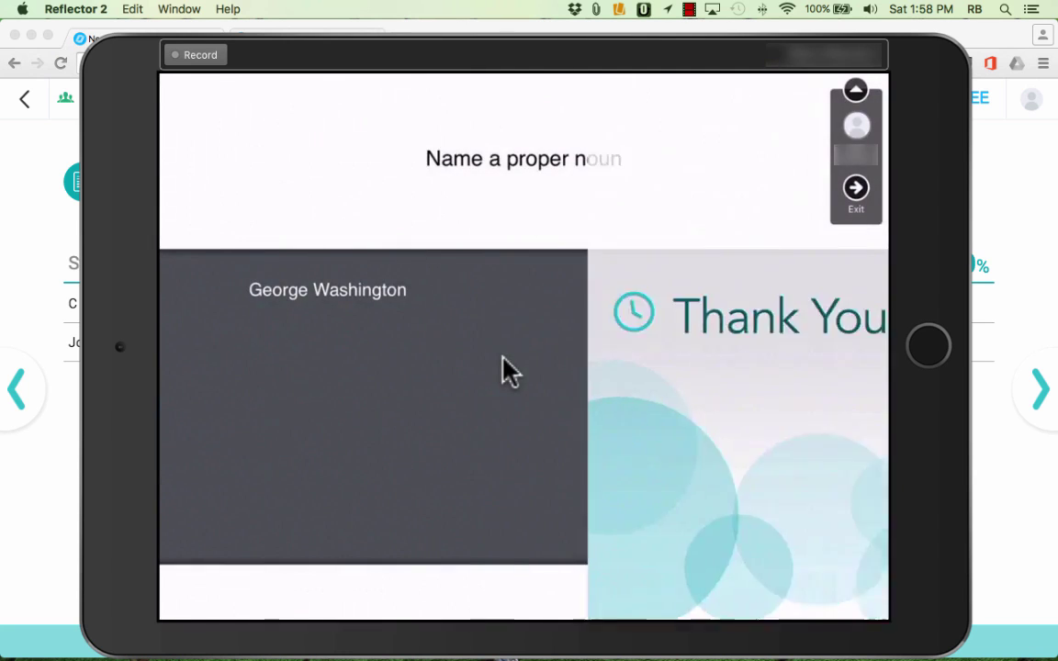
pyautogui.click(1006, 188)
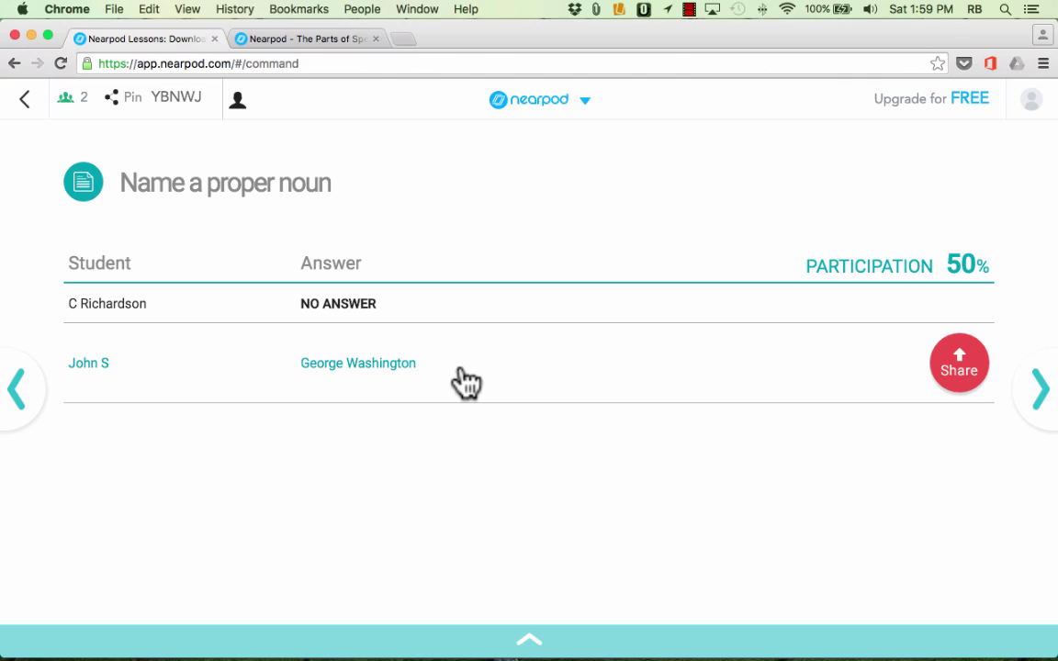
pyautogui.click(962, 368)
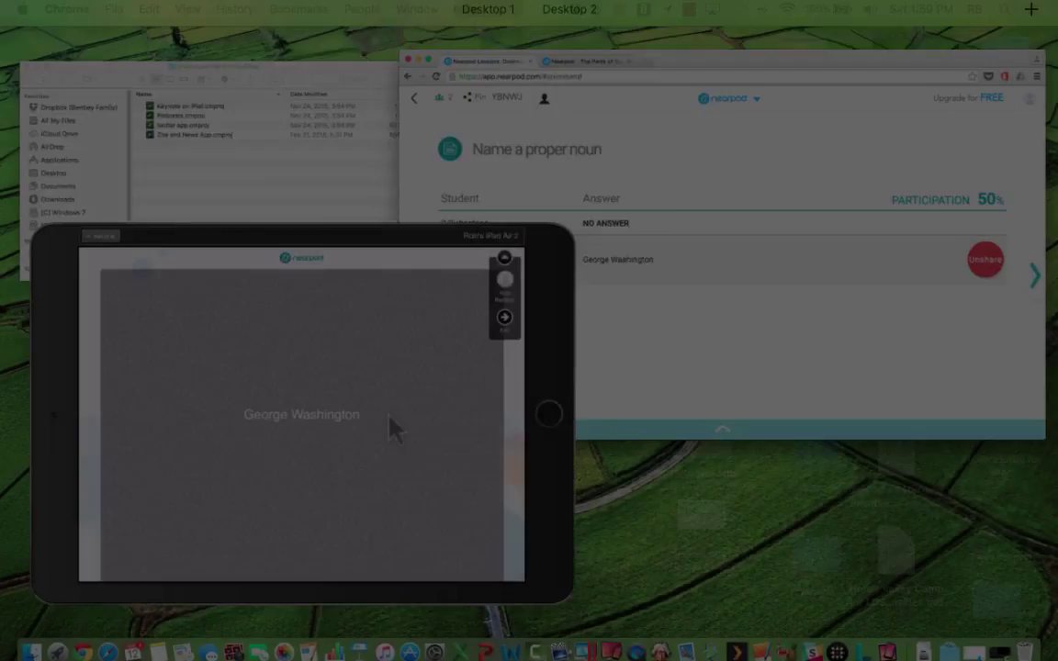
pyautogui.click(391, 428)
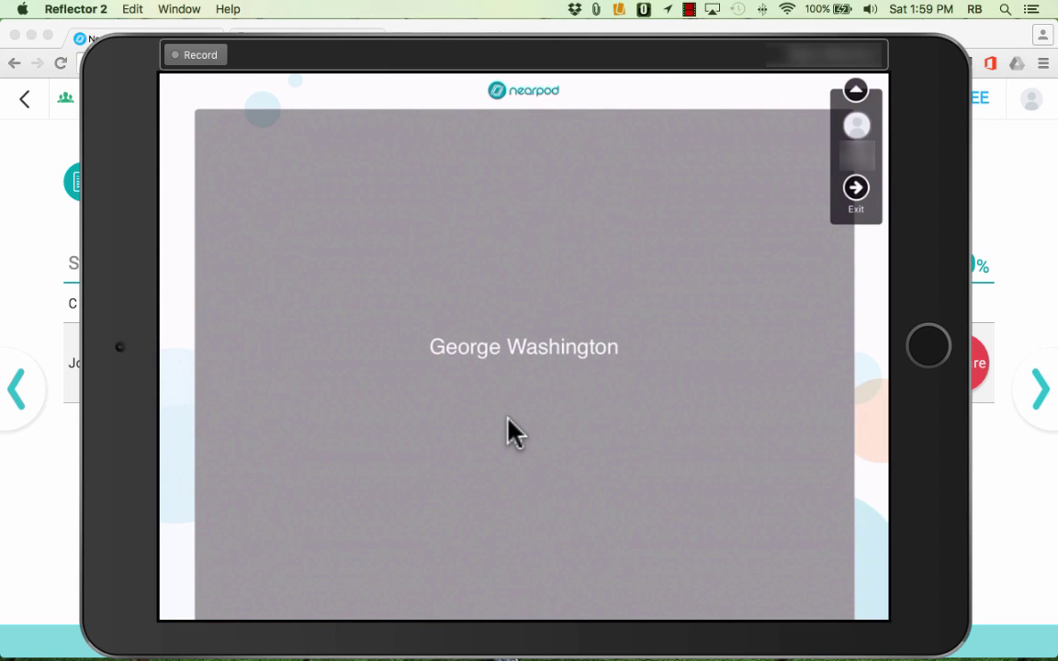
# - Return to the teacher window and advance to the Parts of Speech Quiz results showing 2/2
pyautogui.click(1004, 194)
pyautogui.click(1039, 395)
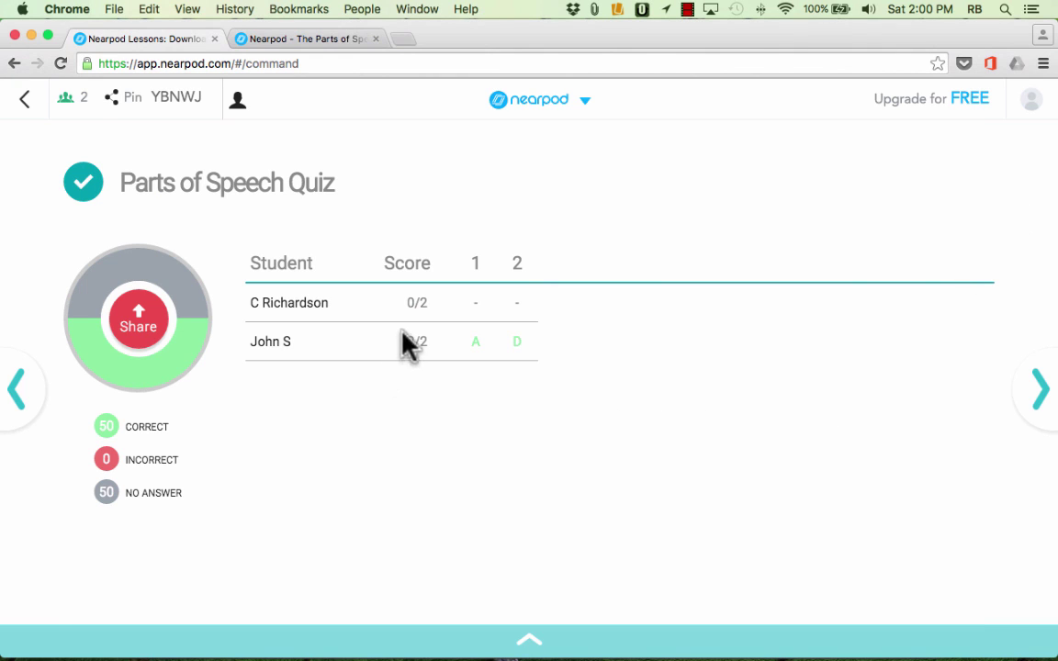
# - Advance to the 'Draw a picture of one of your favorite nouns' slide to see the tree drawing
pyautogui.click(1042, 411)
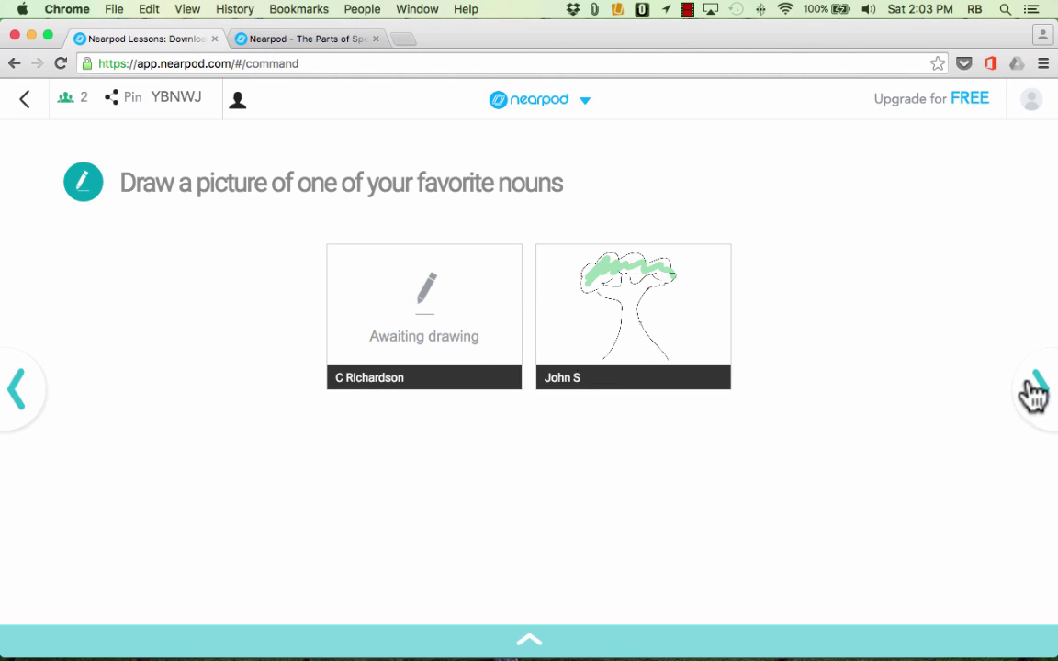
# - Advance to the 'Hi, how are you?' fill-in-the-blanks slide and choose End Lesson from the logo menu
pyautogui.click(1036, 390)
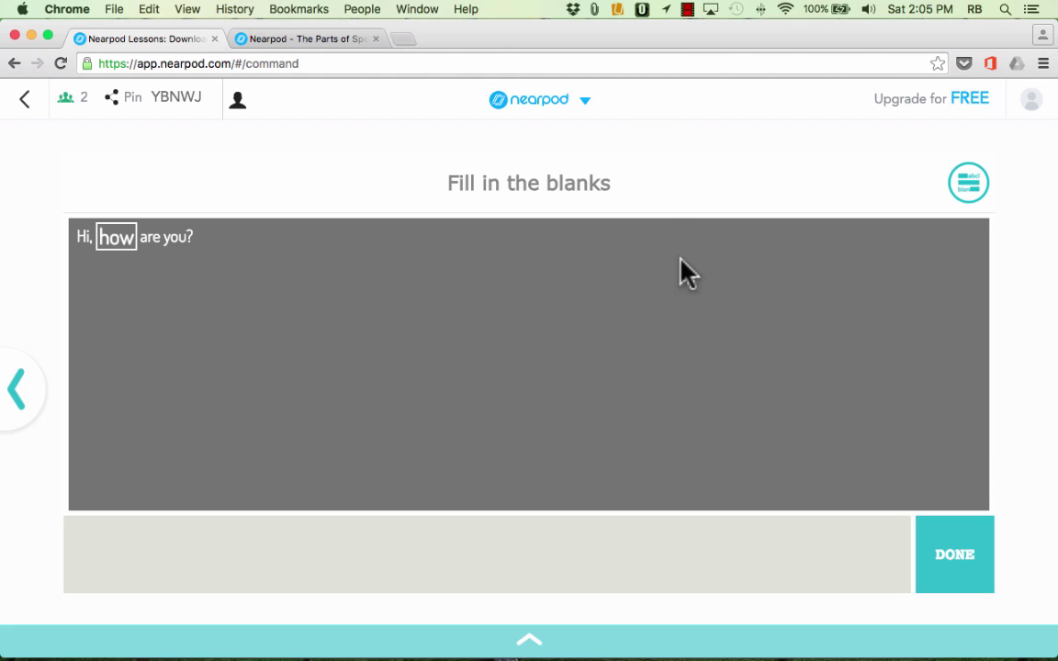
pyautogui.click(555, 101)
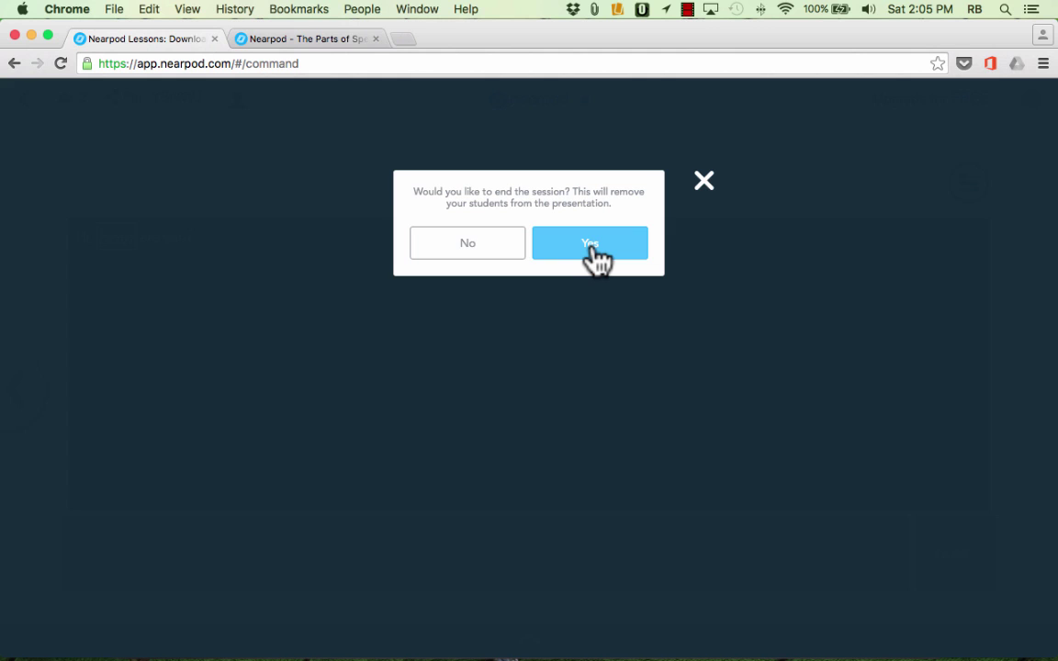
# - Confirm ending the session for all students, then return to the Nearpod home page
pyautogui.click(591, 247)
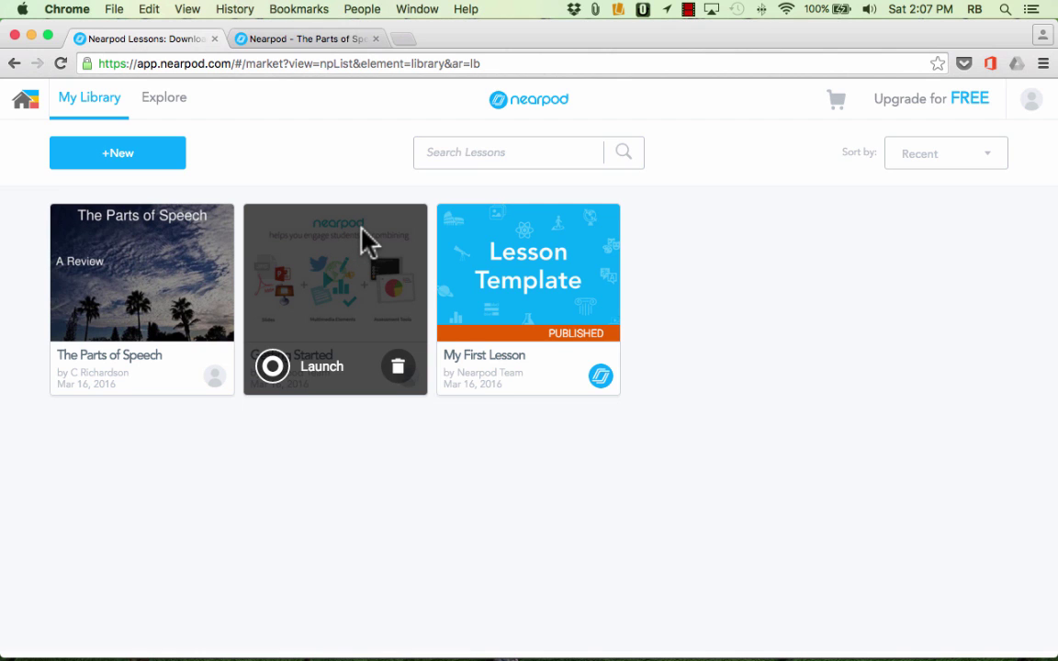
pyautogui.moveTo(129, 248)
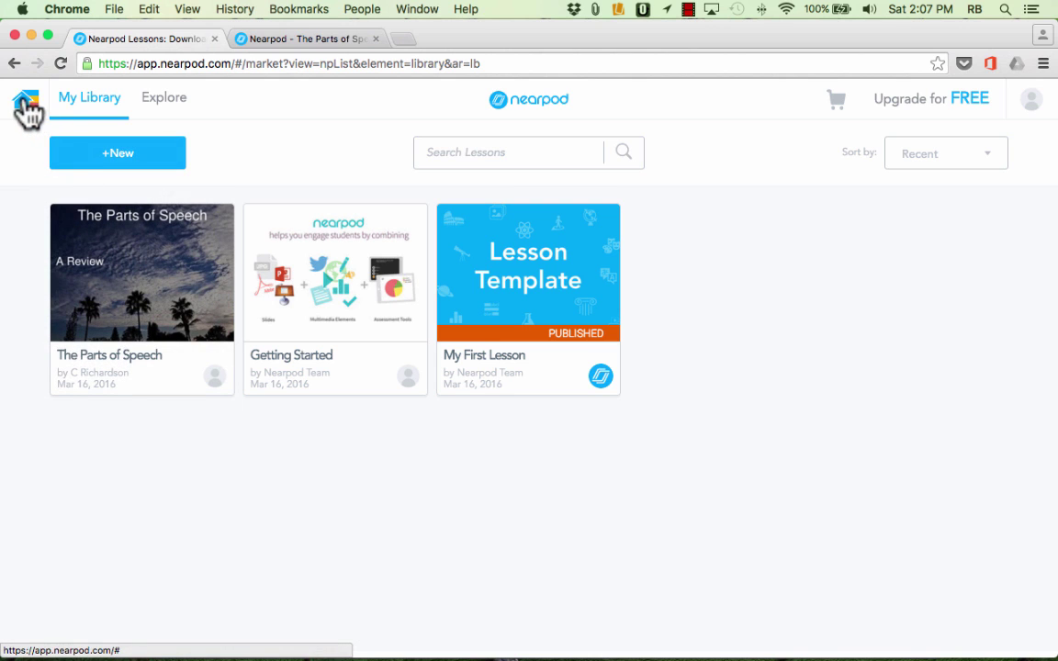
pyautogui.click(24, 105)
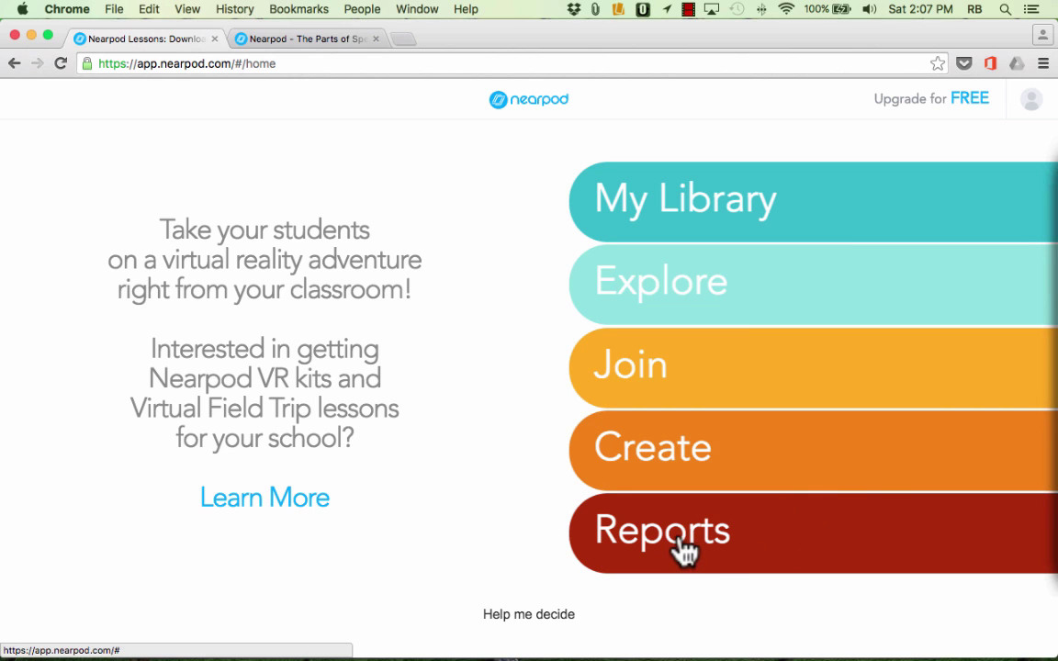
# - In Reports, open The Parts of Speech session report from 2016-03-16 at 1:50 pm
pyautogui.click(695, 551)
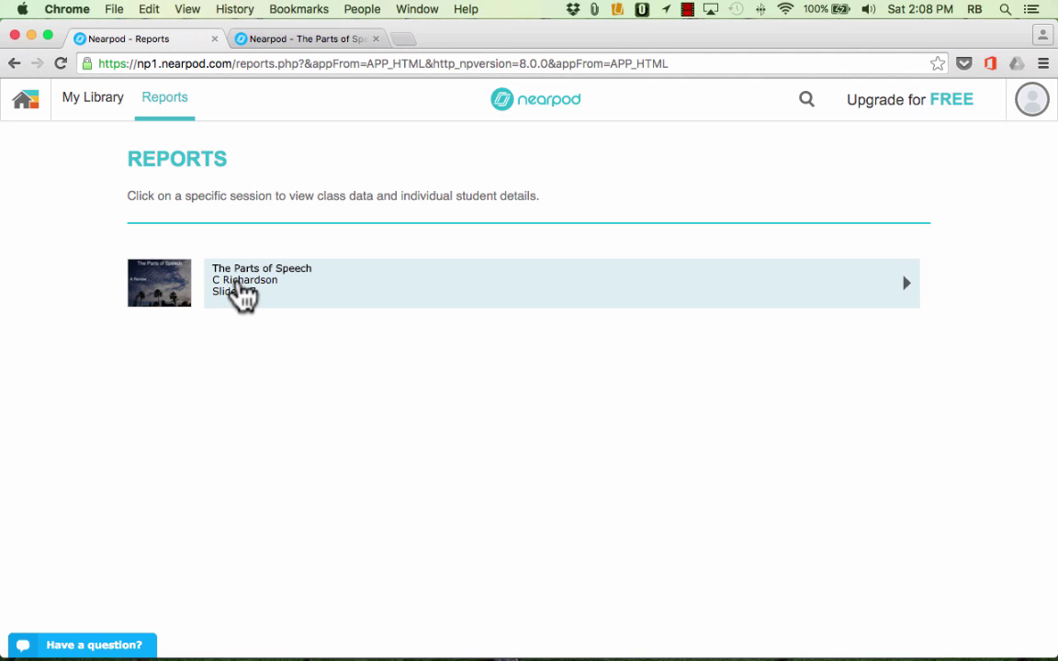
pyautogui.click(238, 296)
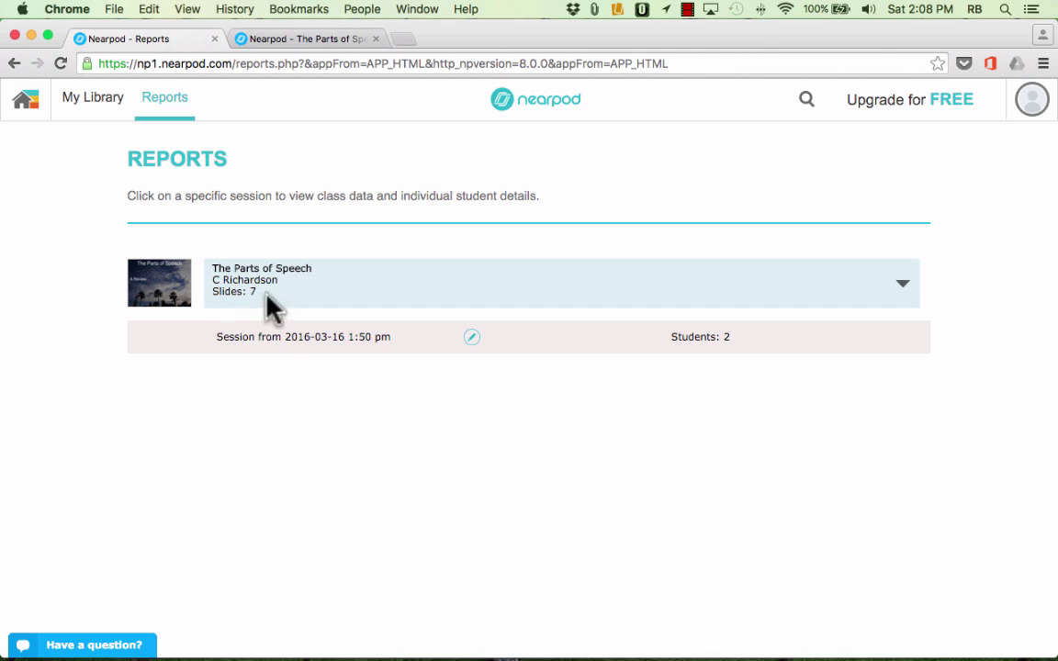
pyautogui.click(378, 340)
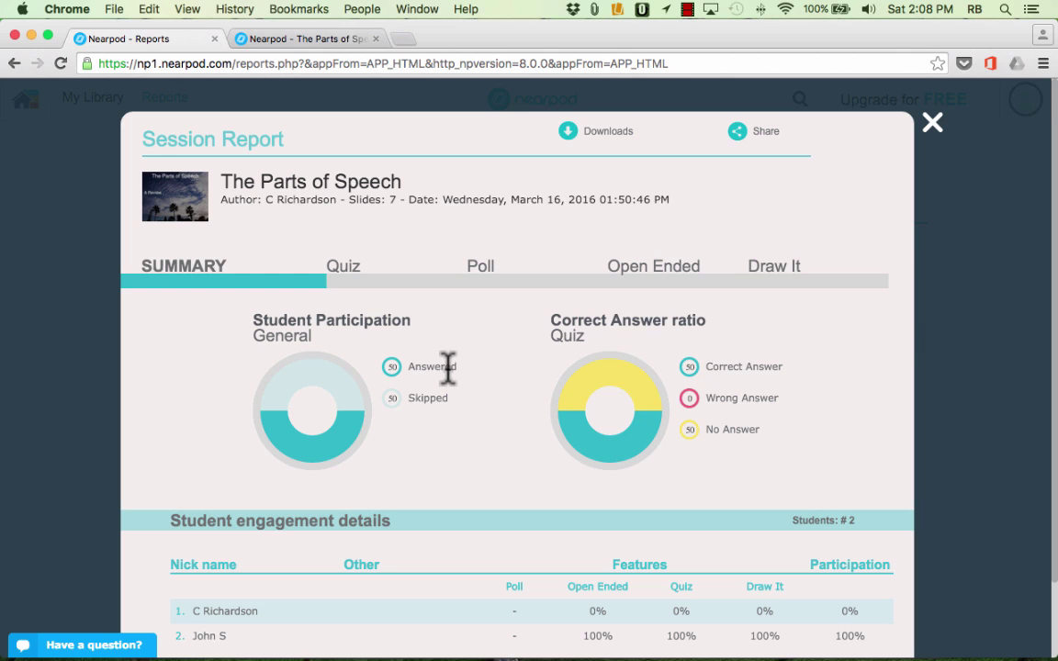
pyautogui.scroll(-2, 506, 418)
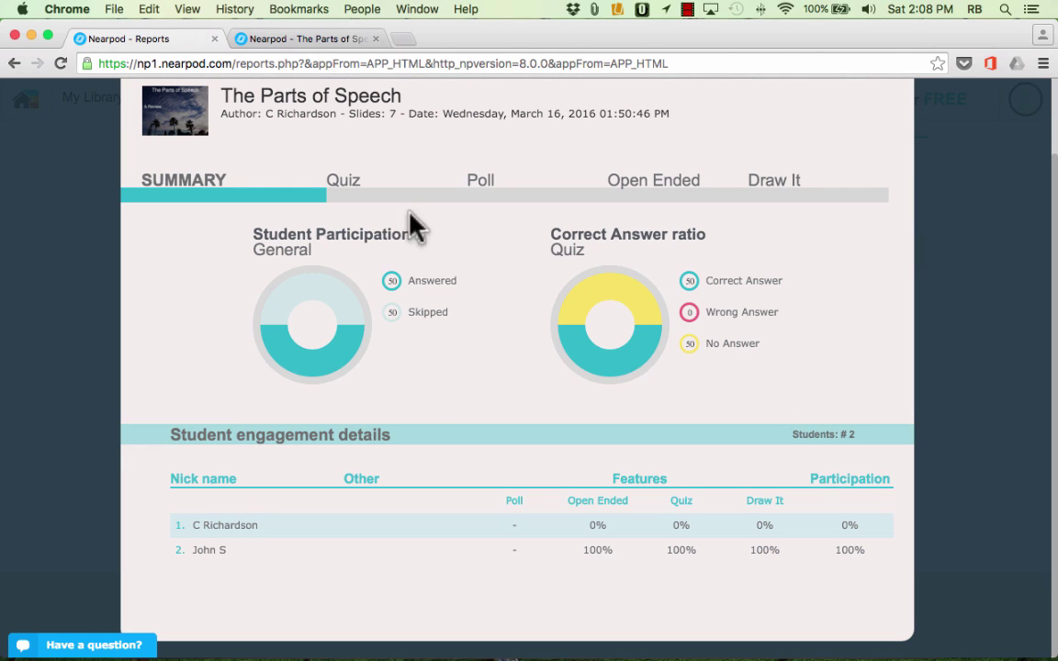
# - Review the Parts of Speech Quiz breakdown, poll results, and 'Name a proper noun' responses
pyautogui.click(356, 195)
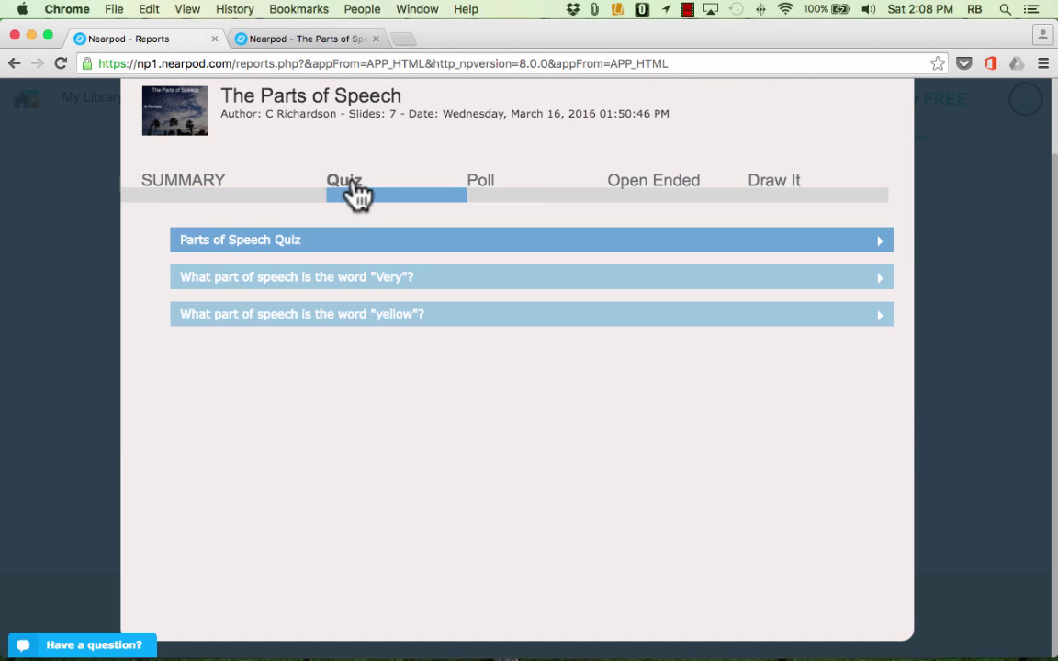
pyautogui.click(308, 244)
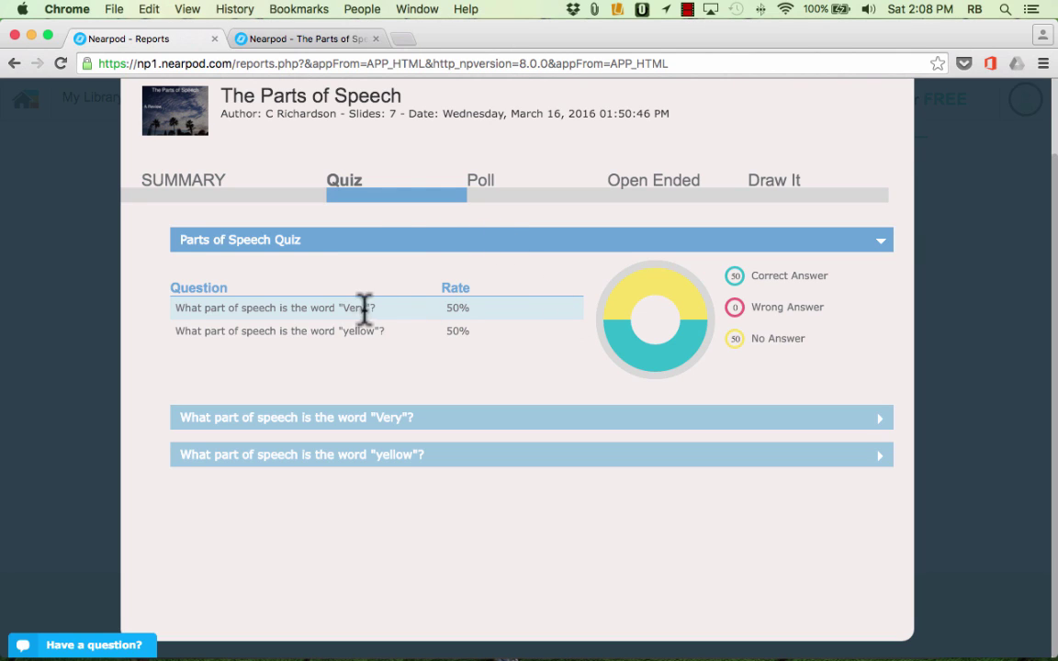
pyautogui.click(482, 183)
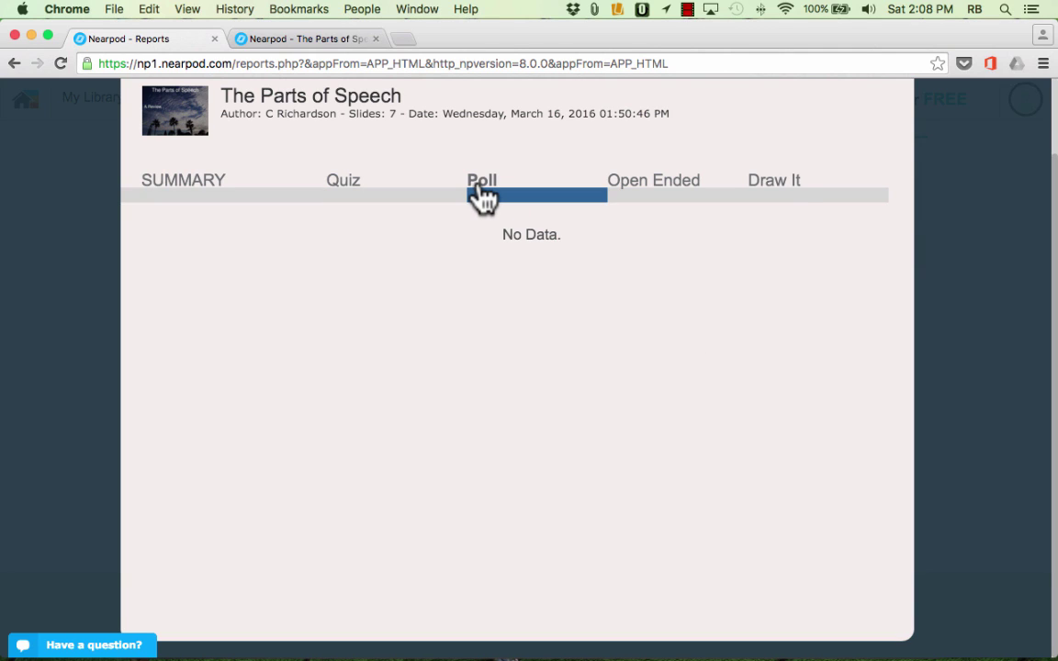
pyautogui.click(680, 196)
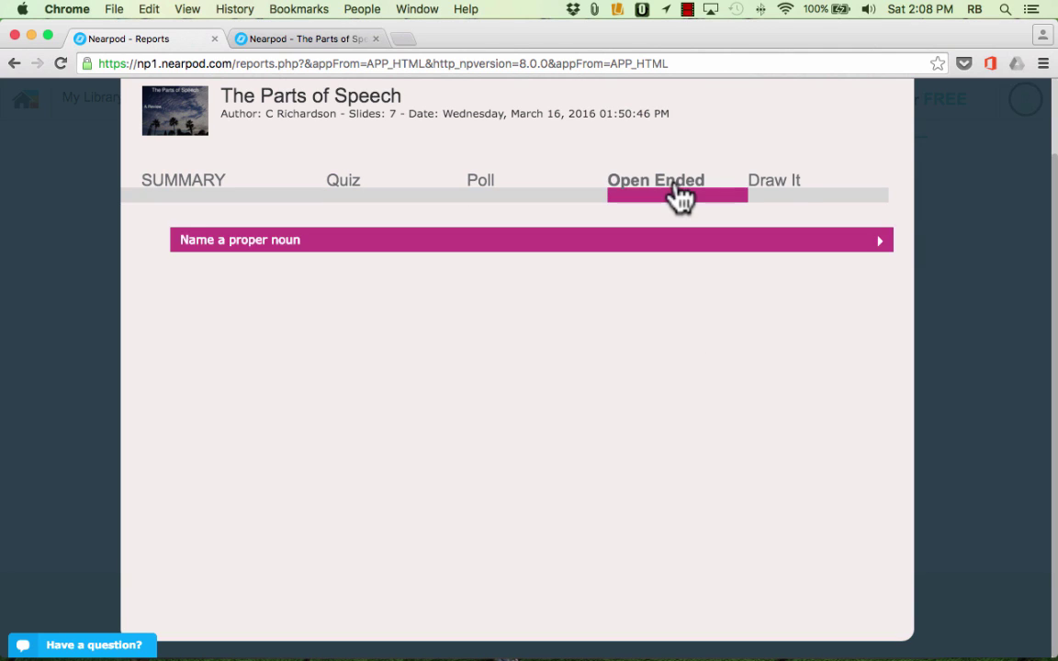
pyautogui.click(841, 241)
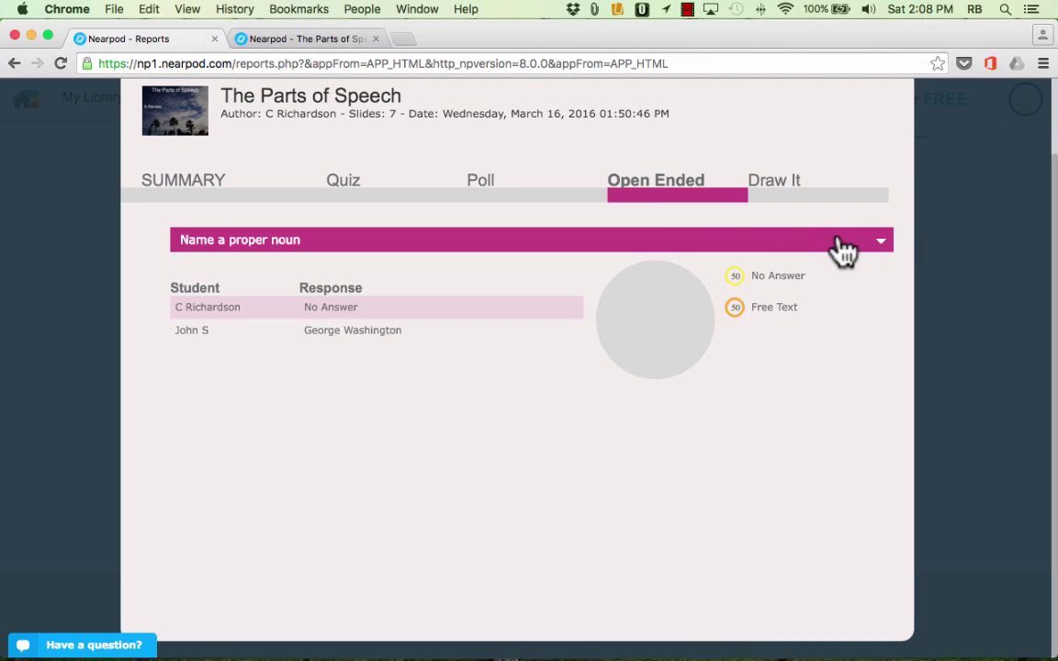
# - View the Draw It results and the student's tree drawing full size, then close the report
pyautogui.click(781, 191)
pyautogui.click(684, 250)
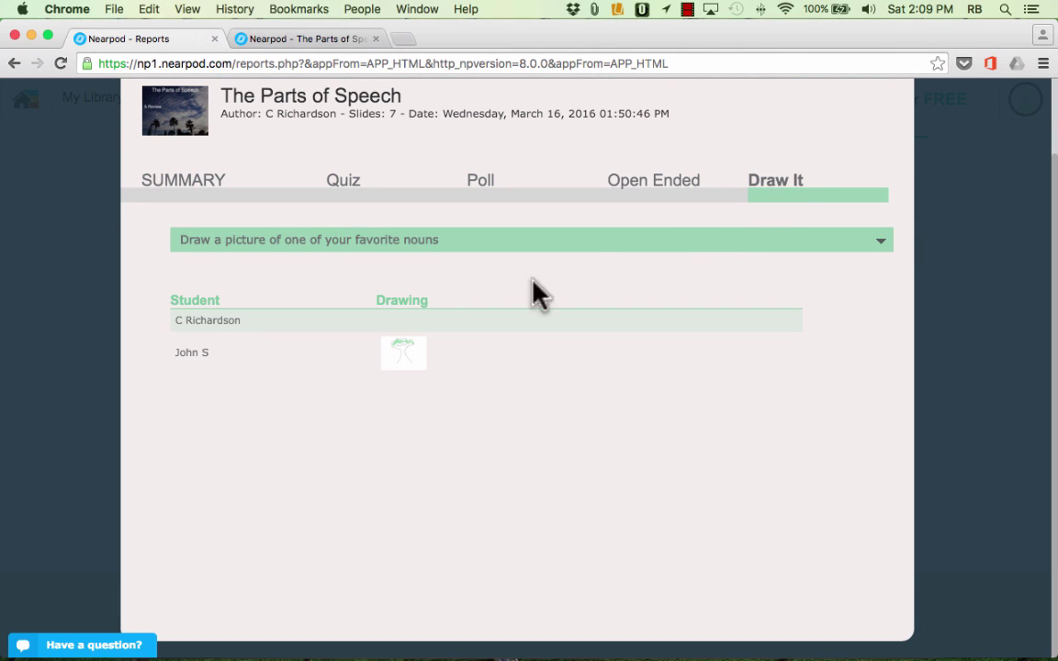
pyautogui.click(402, 351)
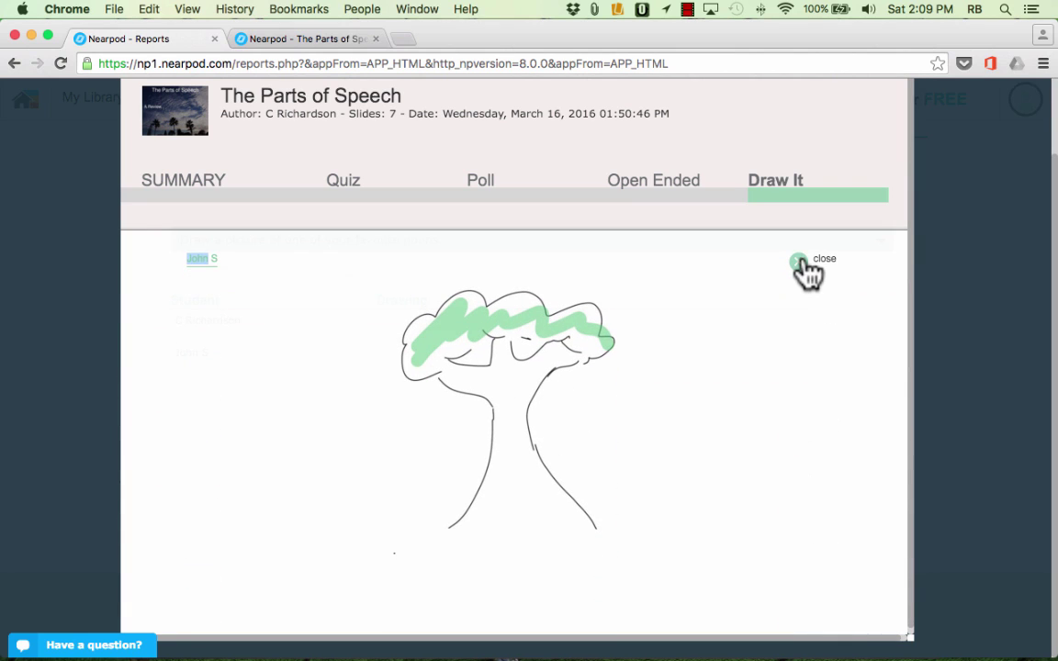
pyautogui.click(803, 261)
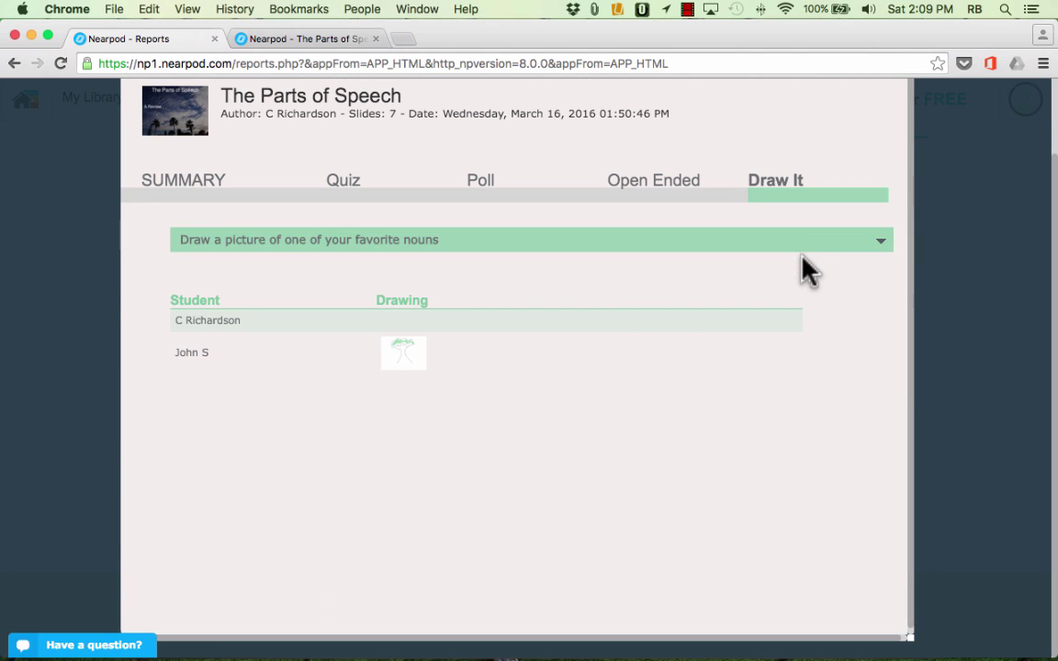
pyautogui.scroll(2, 817, 275)
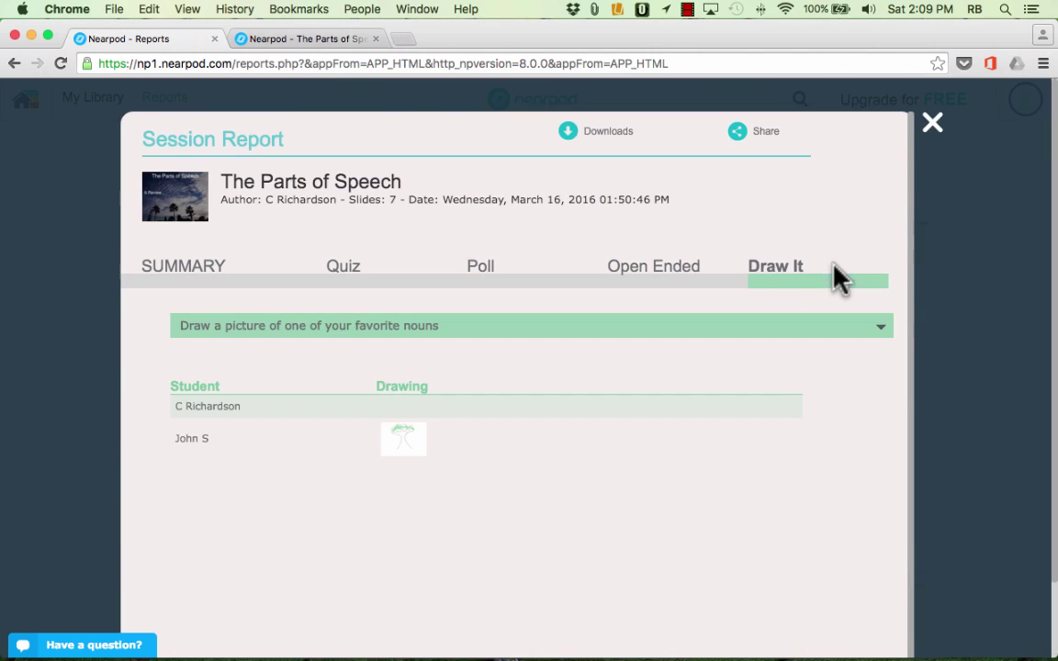
pyautogui.click(931, 123)
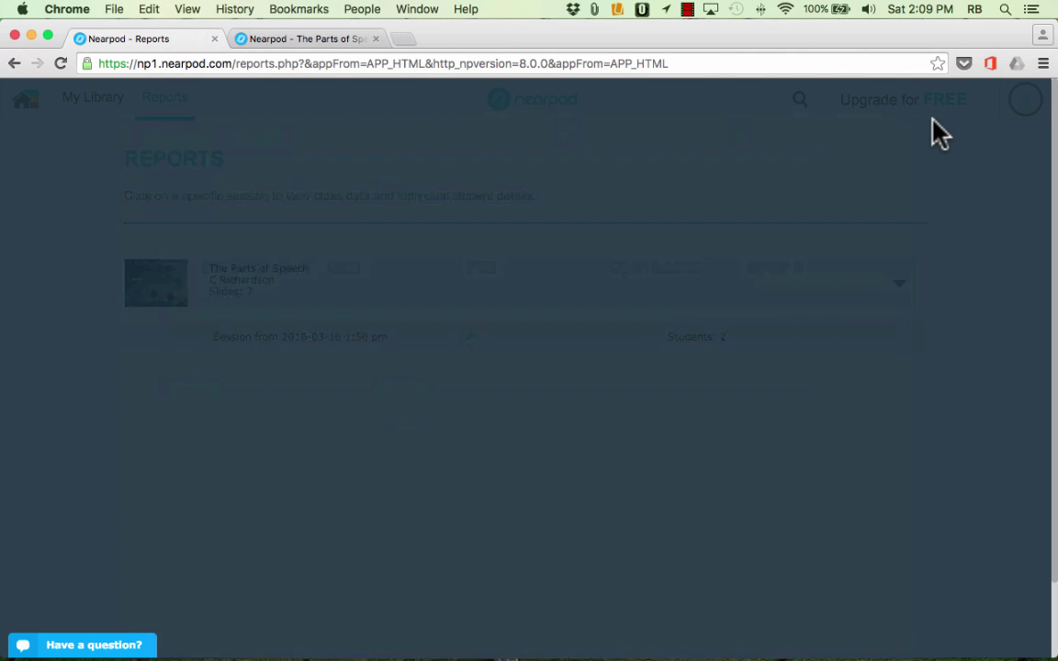
# - Go from the home page through the 'Upgrade for FREE' referral page to nearpod.com
pyautogui.click(27, 101)
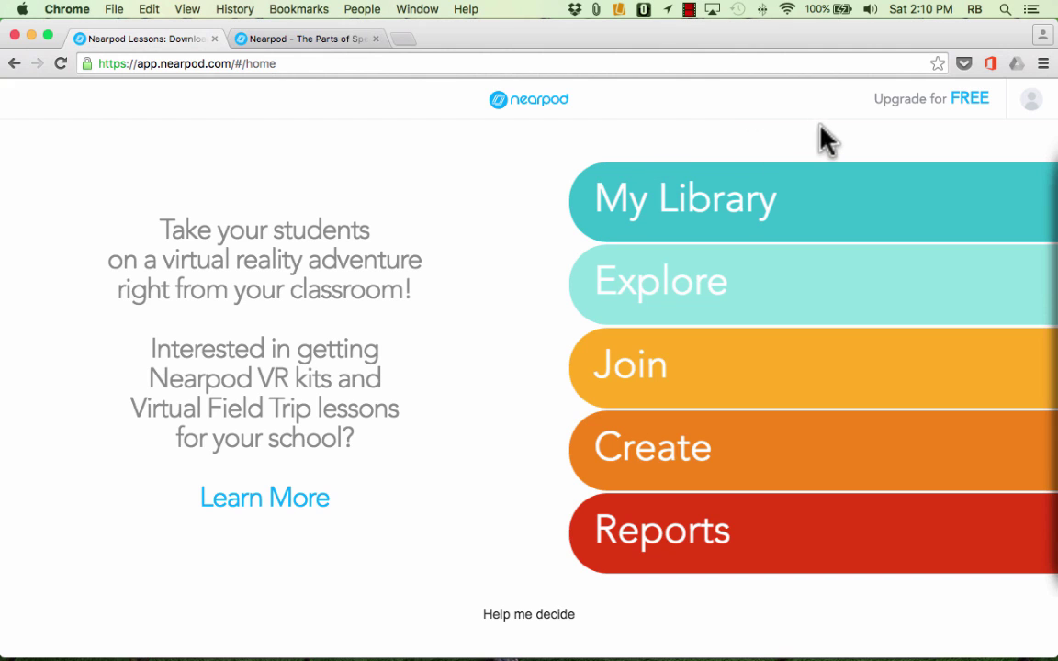
pyautogui.click(979, 112)
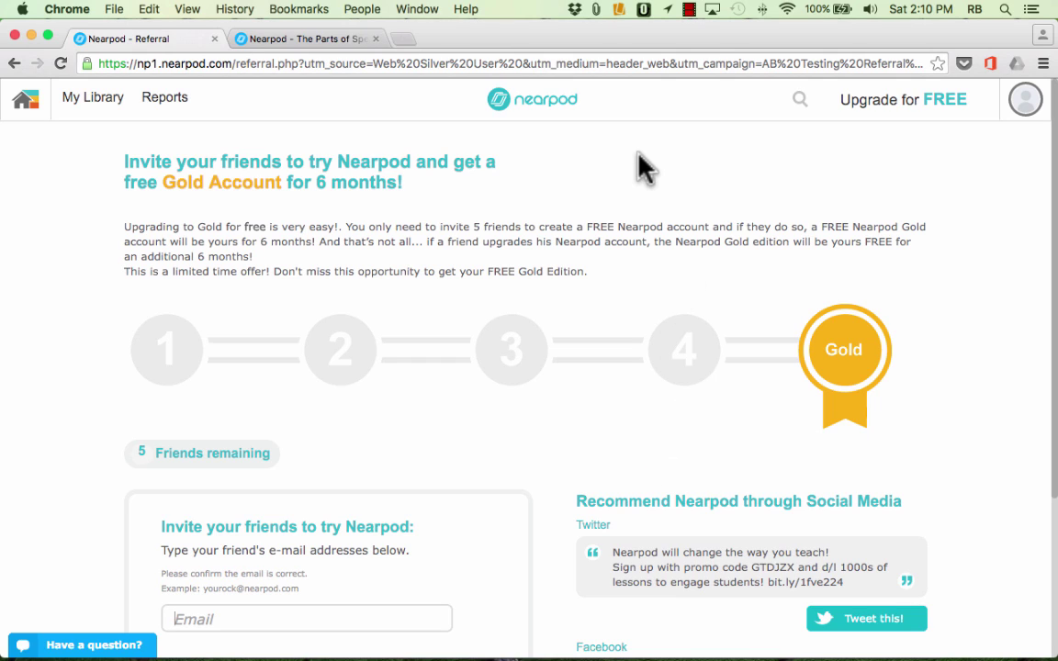
pyautogui.click(563, 114)
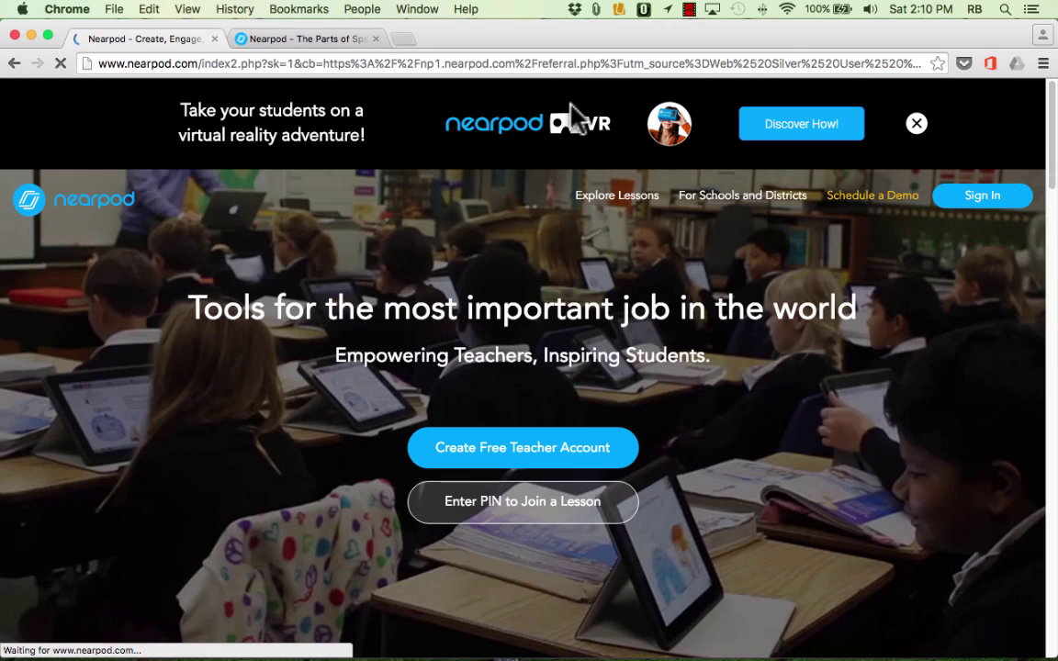